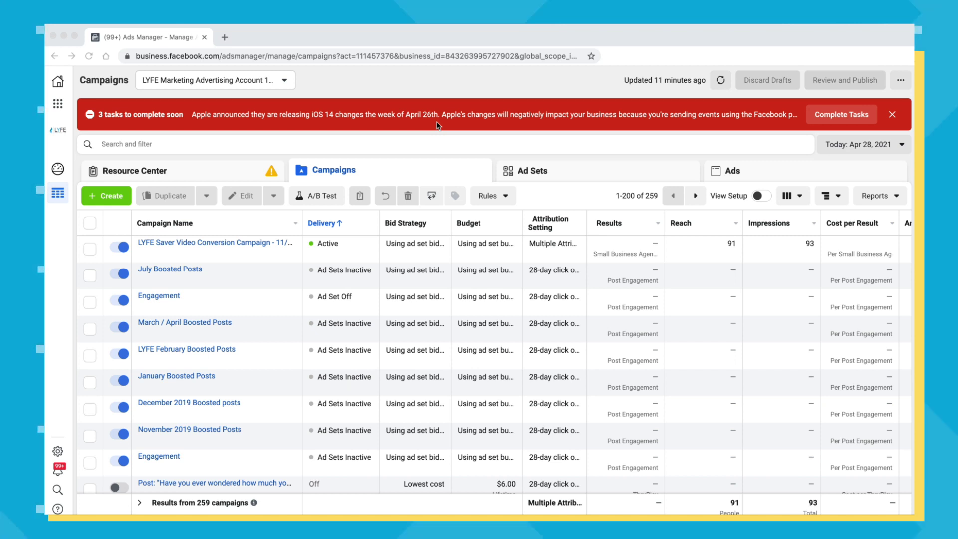
# Open the iOS 14 tasks in the Resource Center and highlight the 8-conversion-events-per-domain limit.
pyautogui.click(830, 116)
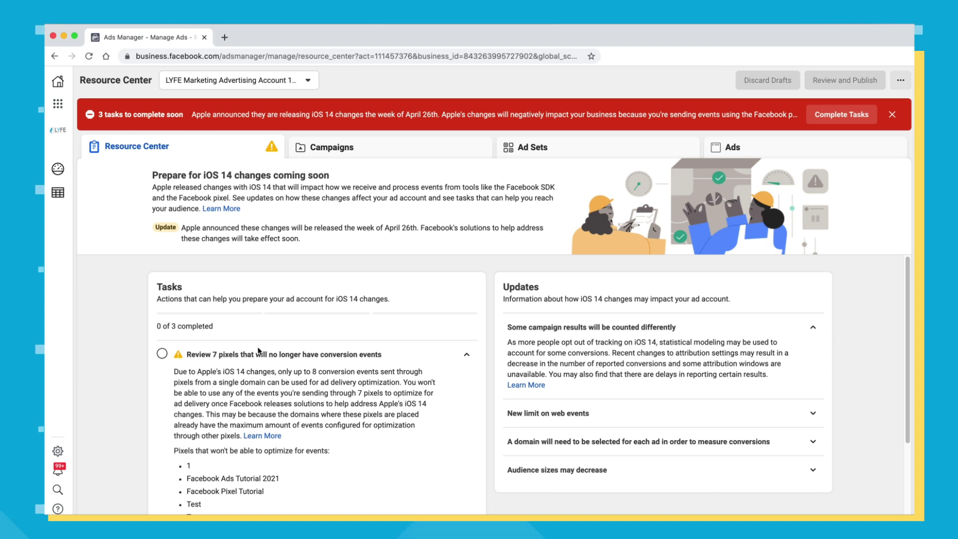
pyautogui.click(280, 372)
pyautogui.moveTo(281, 372)
pyautogui.mouseDown()
pyautogui.moveTo(421, 372)
pyautogui.moveTo(197, 377)
pyautogui.moveTo(235, 393)
pyautogui.moveTo(265, 382)
pyautogui.mouseUp()
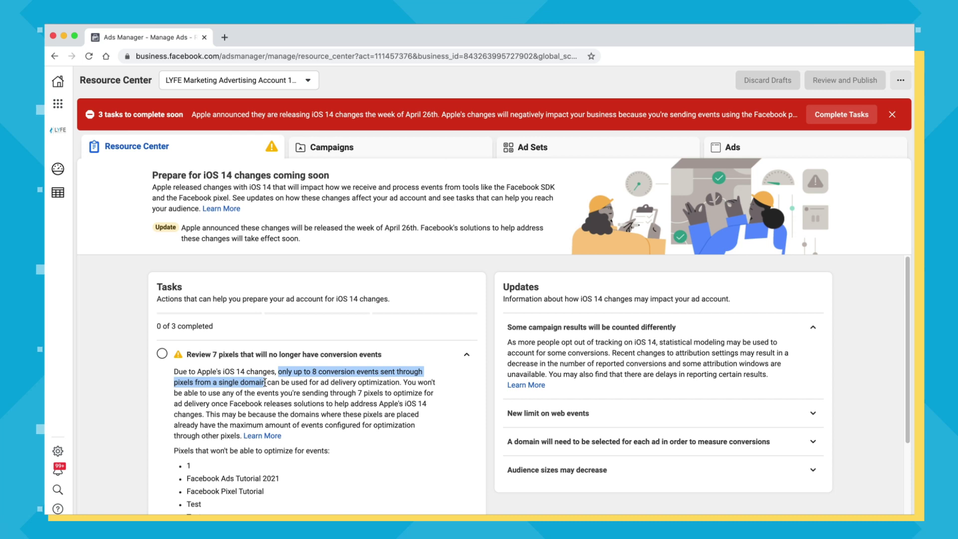
pyautogui.click(278, 375)
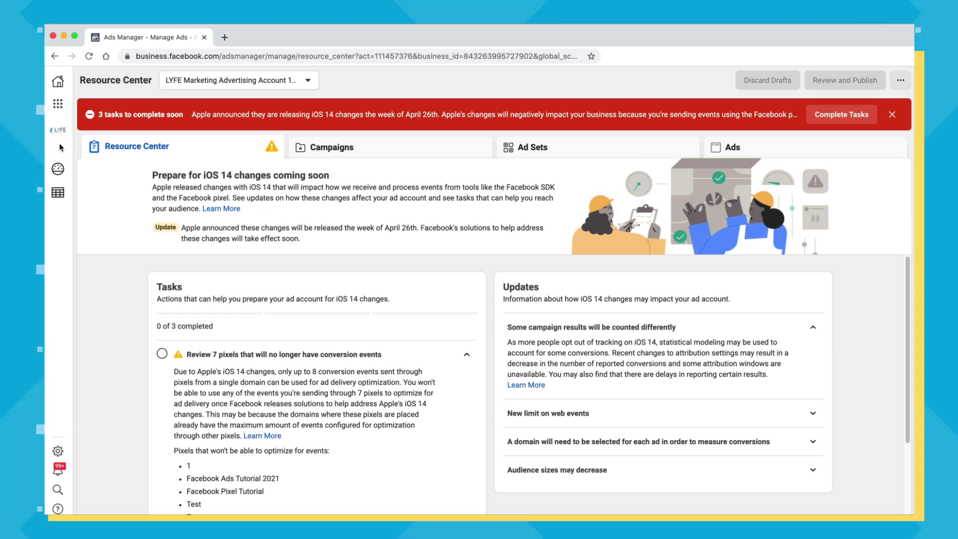
pyautogui.click(58, 105)
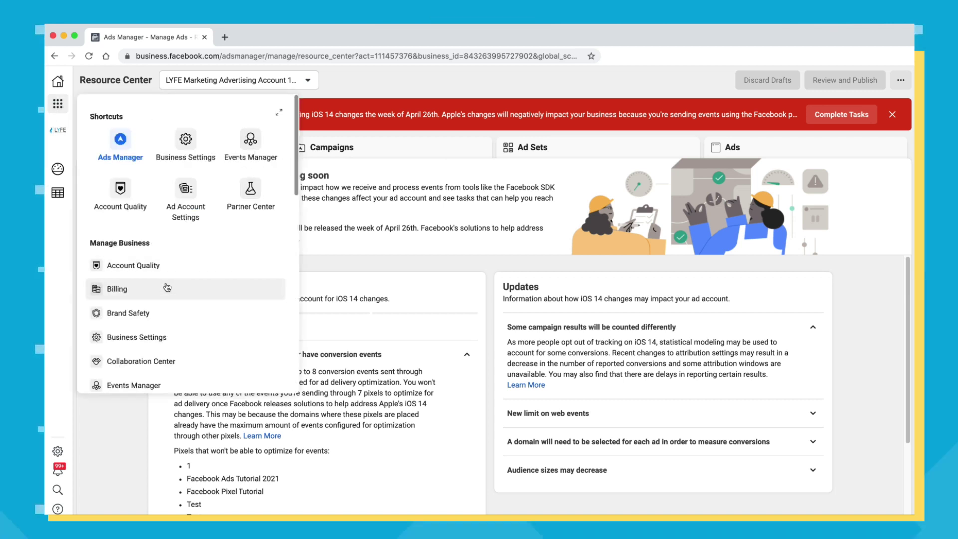
# Go to Events Manager, start connecting a new data source, and select Web.
pyautogui.scroll(-3, 130, 330)
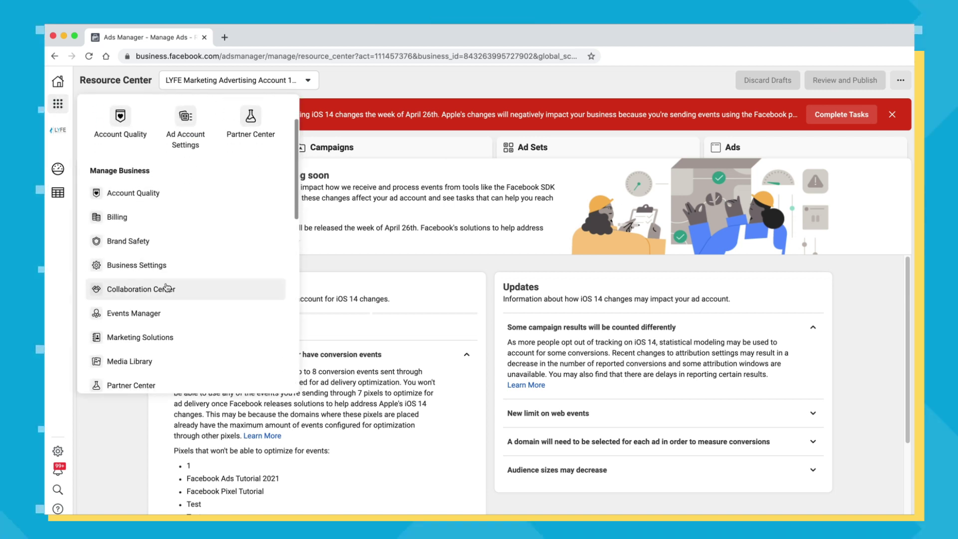
pyautogui.click(133, 313)
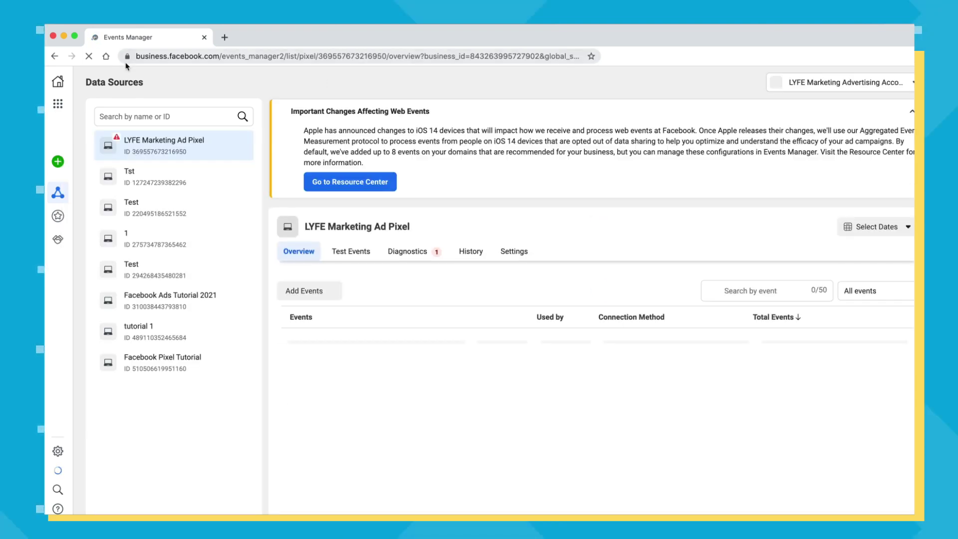
pyautogui.click(58, 161)
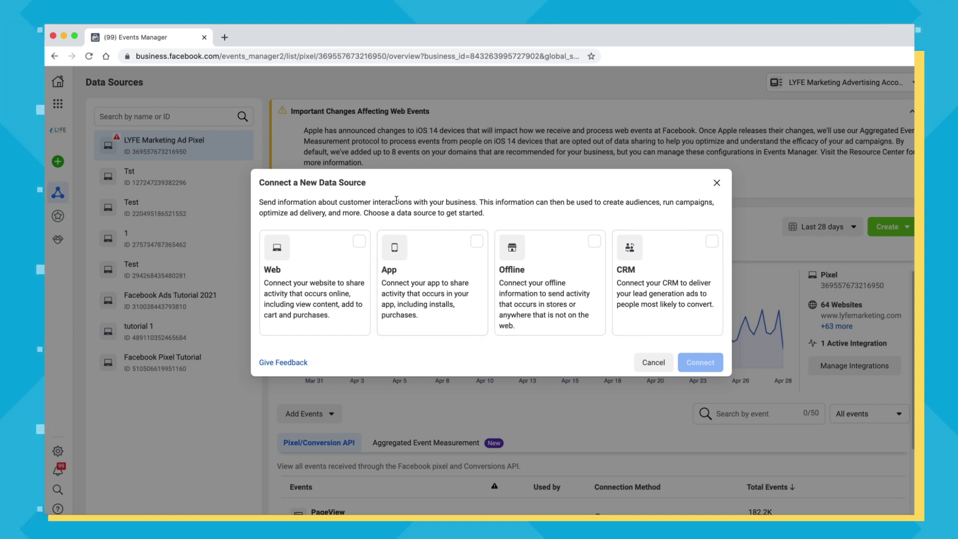
pyautogui.click(353, 247)
# Choose Facebook Pixel as the web connection method.
pyautogui.click(699, 362)
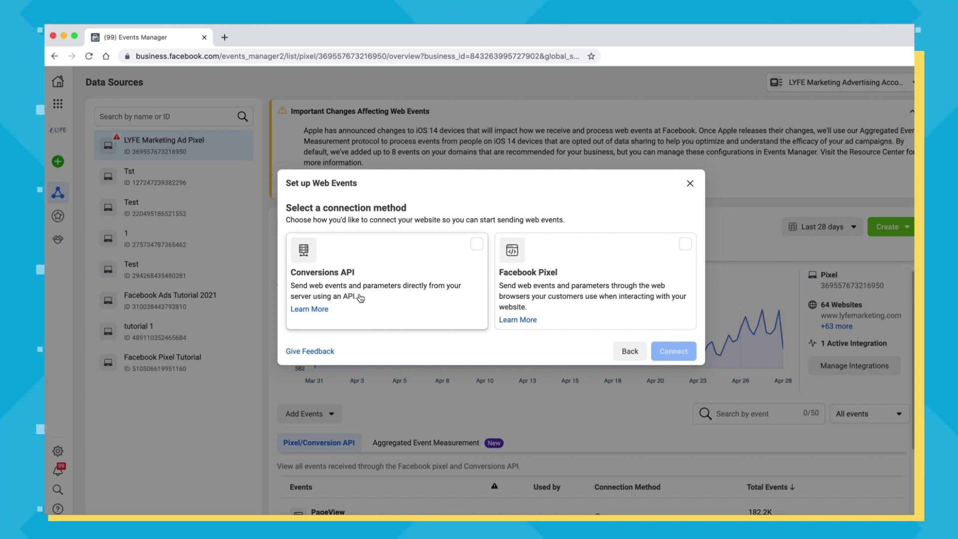
pyautogui.click(599, 272)
pyautogui.click(685, 351)
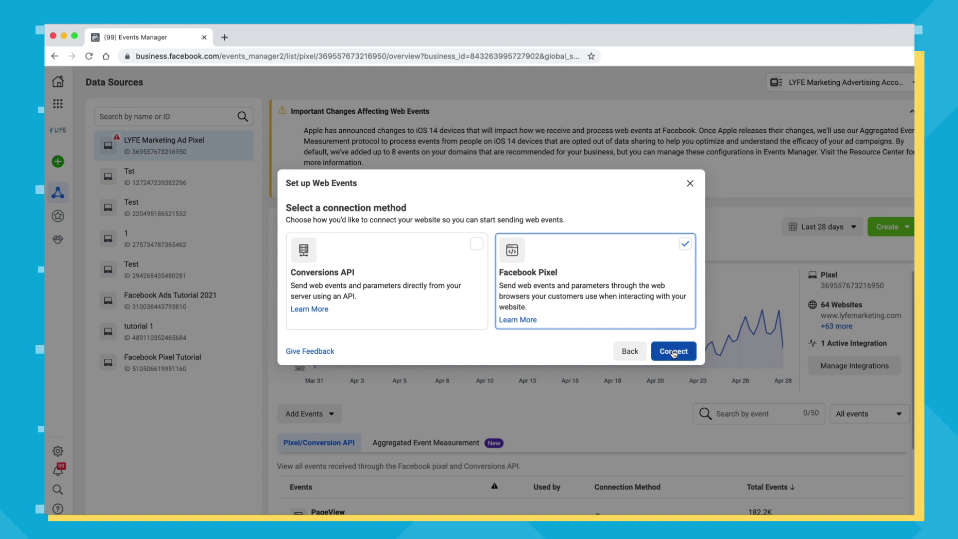
# Name the new pixel 'FB Pixel Tutorial' and create it.
pyautogui.click(364, 272)
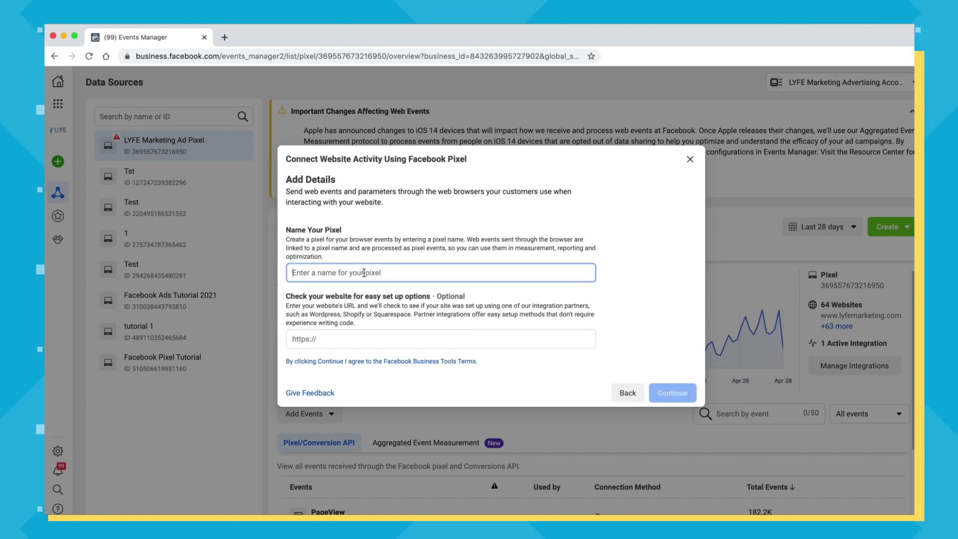
pyautogui.write('F')
pyautogui.write('B F')
pyautogui.press('BackSpace')
pyautogui.write('Pix')
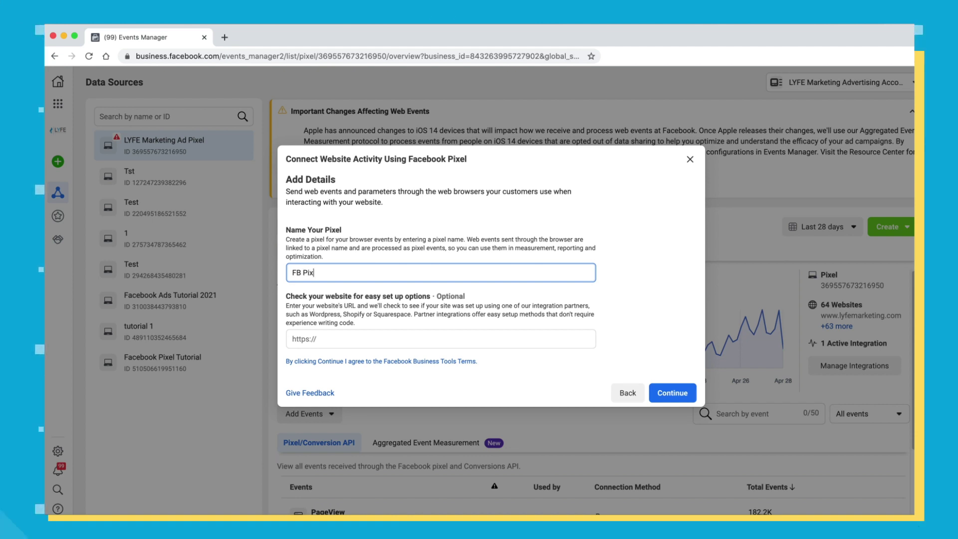
pyautogui.press('BackSpace')
pyautogui.press('BackSpace')
pyautogui.press('BackSpace')
pyautogui.write('Pixel Tutor')
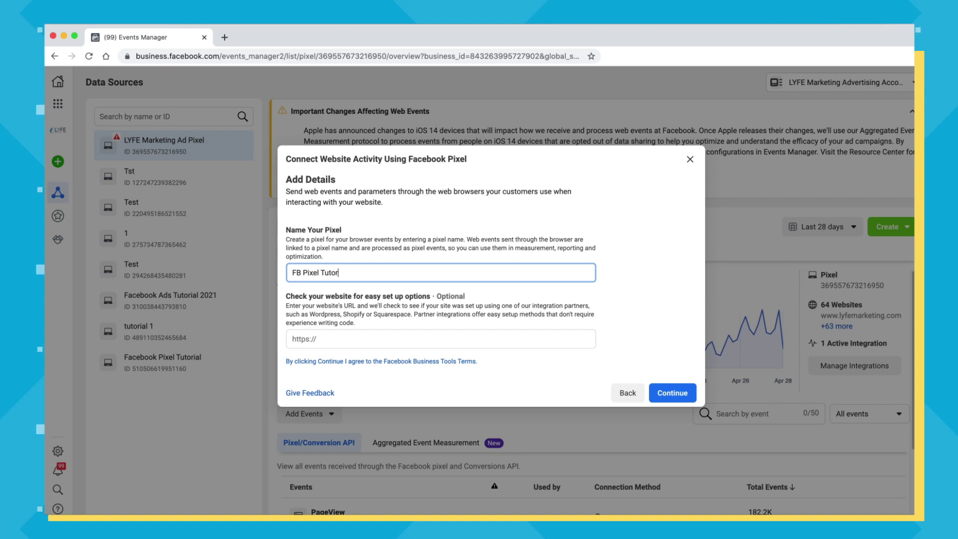
pyautogui.write('ial')
pyautogui.click(658, 393)
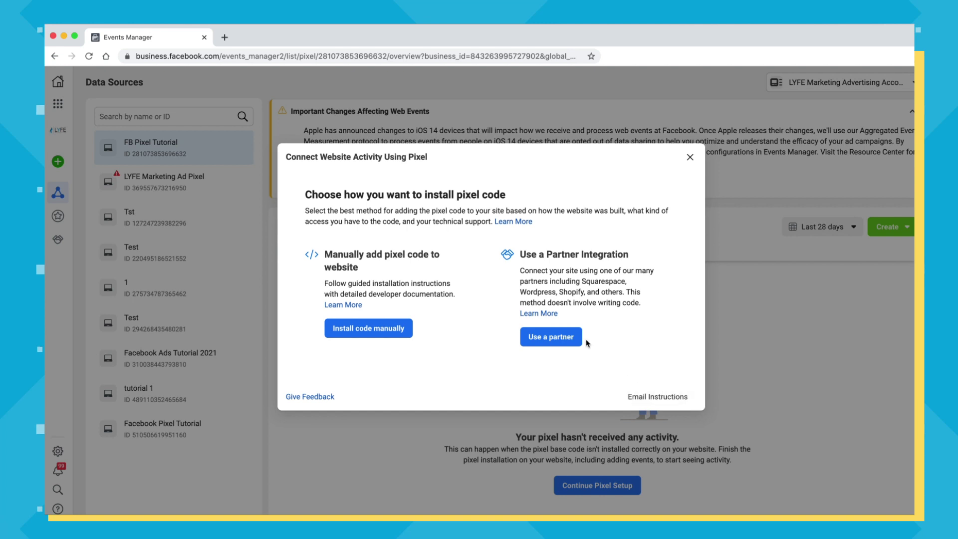
# Choose manual installation, copy the pixel base code, and enter lyfemarketing.com in a new tab.
pyautogui.click(363, 331)
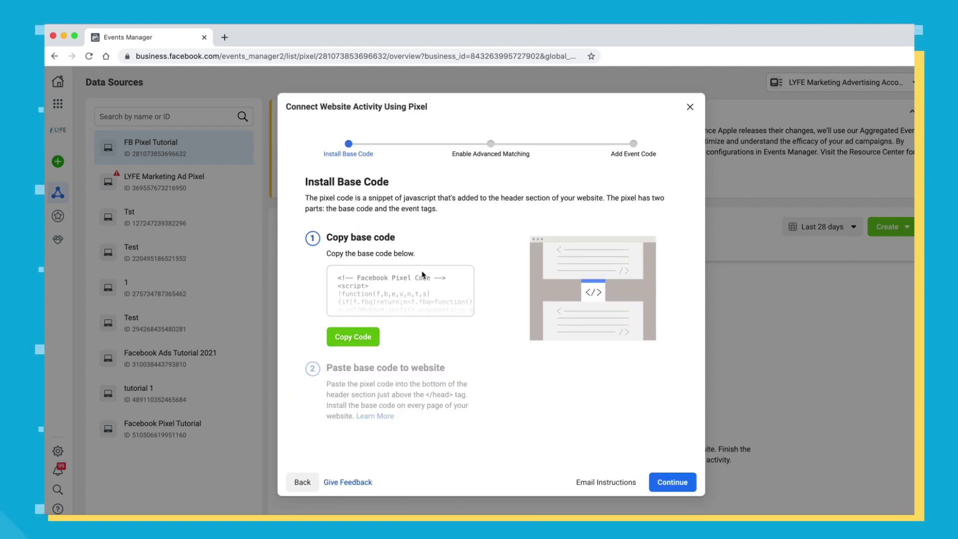
pyautogui.click(354, 339)
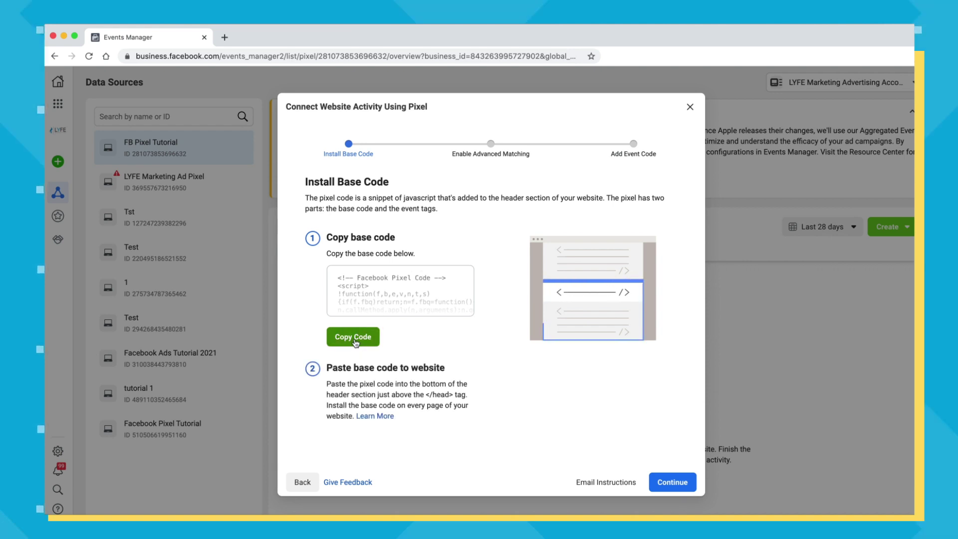
pyautogui.moveTo(425, 394); pyautogui.dragTo(470, 395)
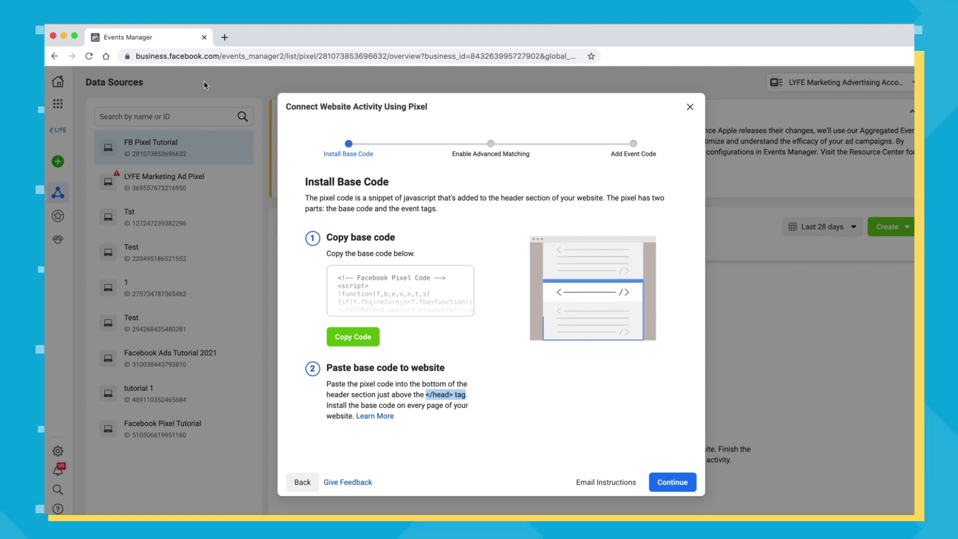
pyautogui.click(226, 34)
pyautogui.write('lyfemarketing.')
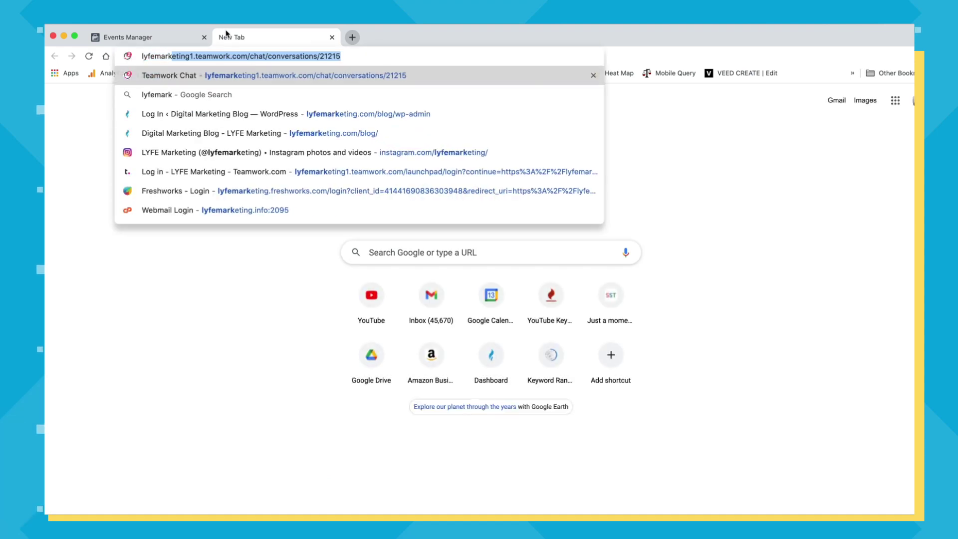
pyautogui.write('com')
# Load lyfemarketing.com and browse its Social Media Marketing Services, case studies and Contact Us pages.
pyautogui.press('Return')
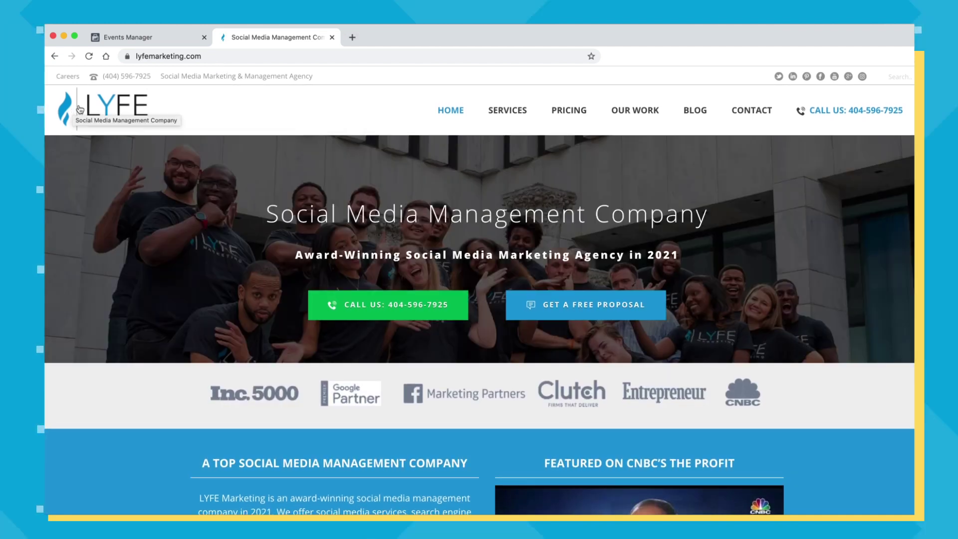
pyautogui.moveTo(586, 109)
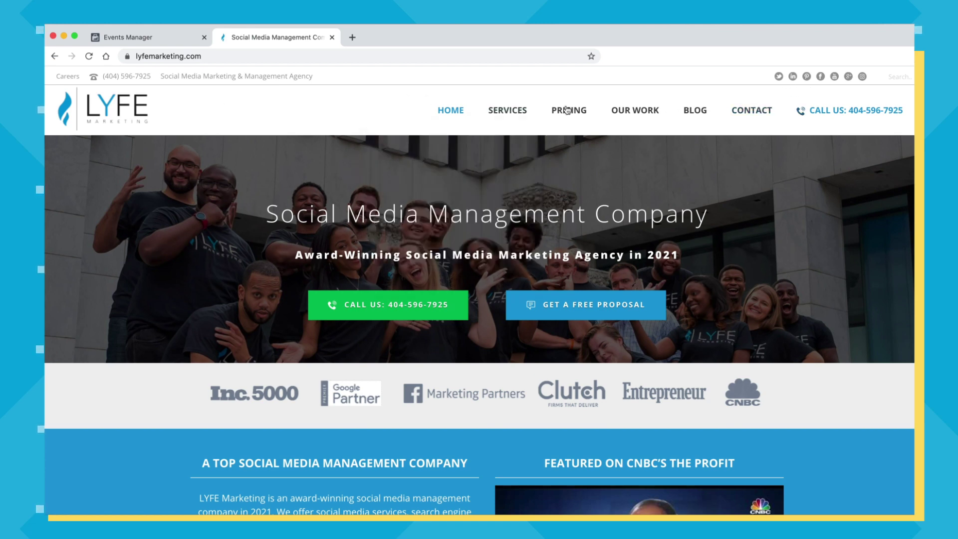
pyautogui.moveTo(500, 110)
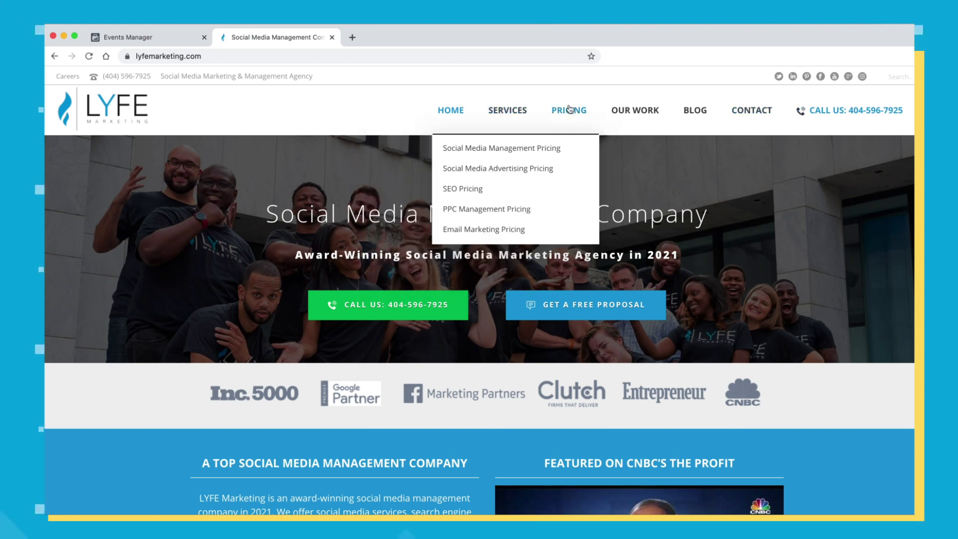
pyautogui.click(483, 147)
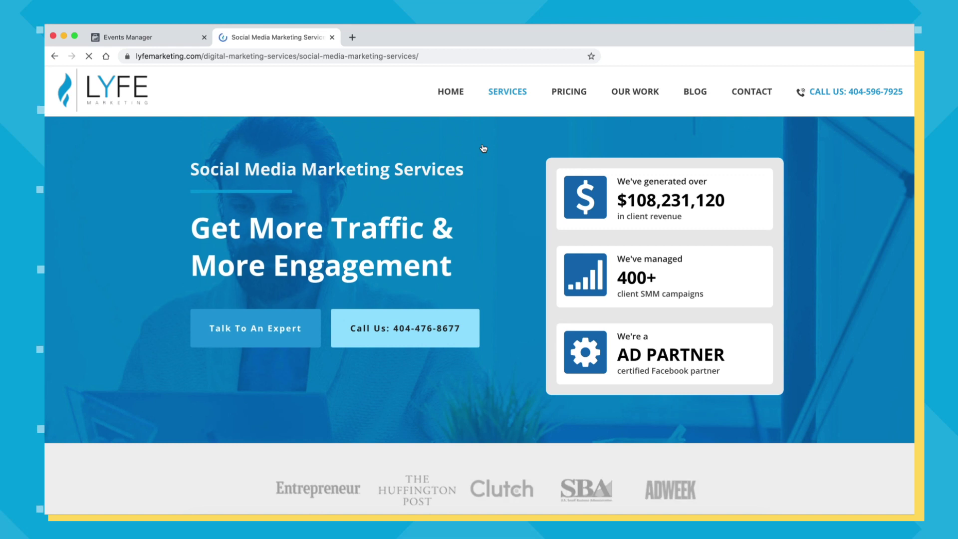
pyautogui.moveTo(498, 113)
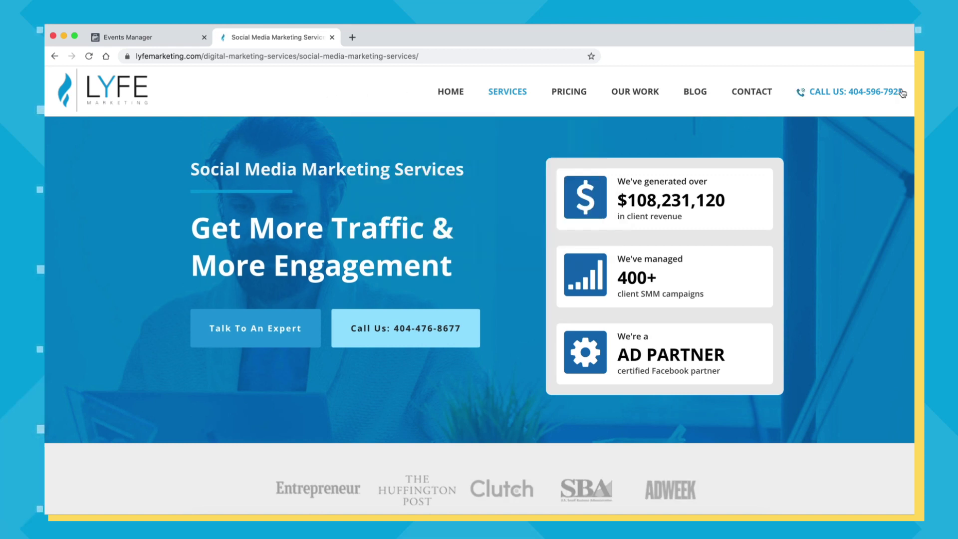
pyautogui.click(634, 93)
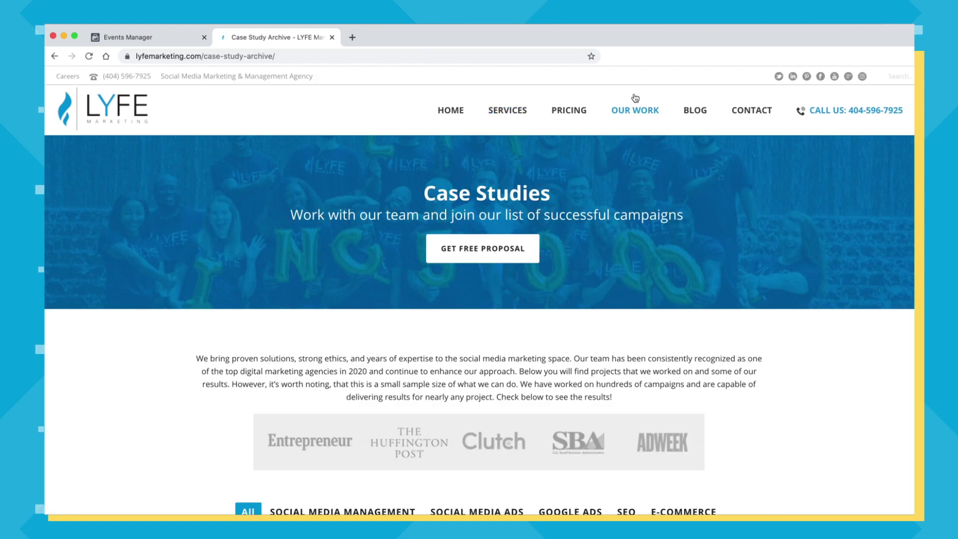
pyautogui.click(740, 113)
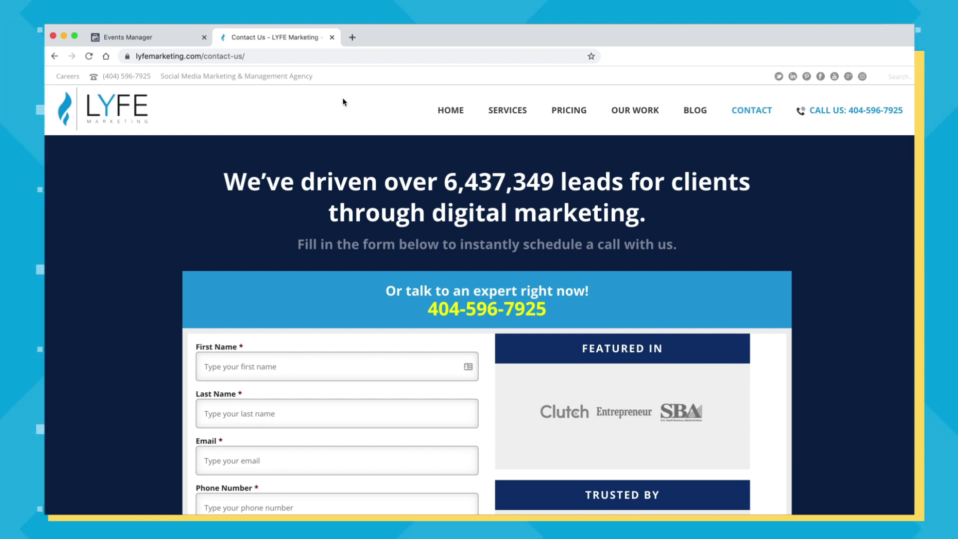
pyautogui.click(172, 39)
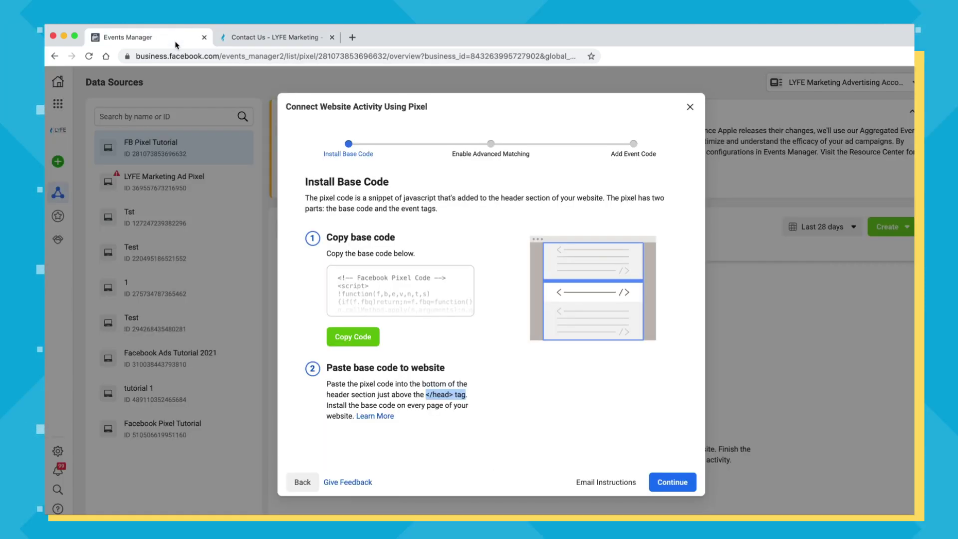
# Turn on Automatic Advanced Matching, then step back to the pixel install-method choice.
pyautogui.click(673, 482)
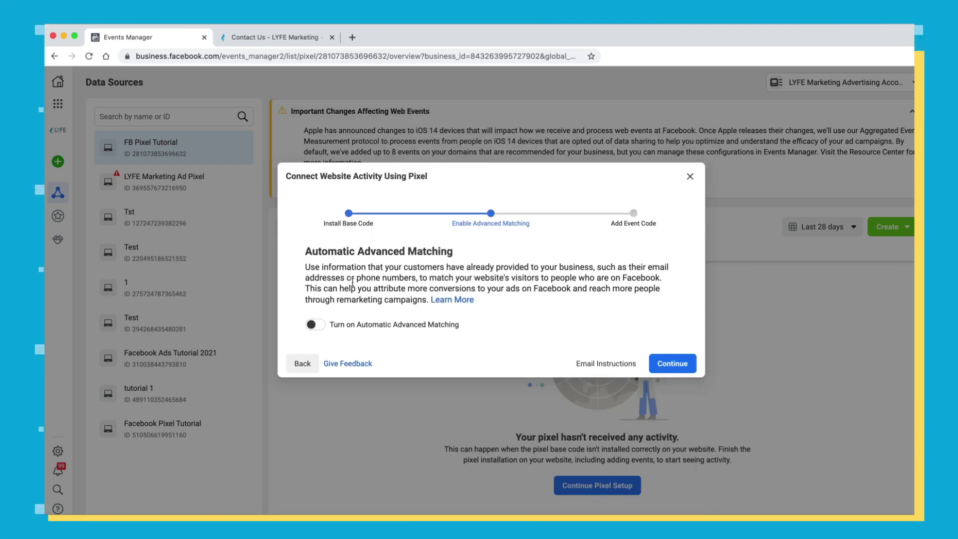
pyautogui.click(330, 326)
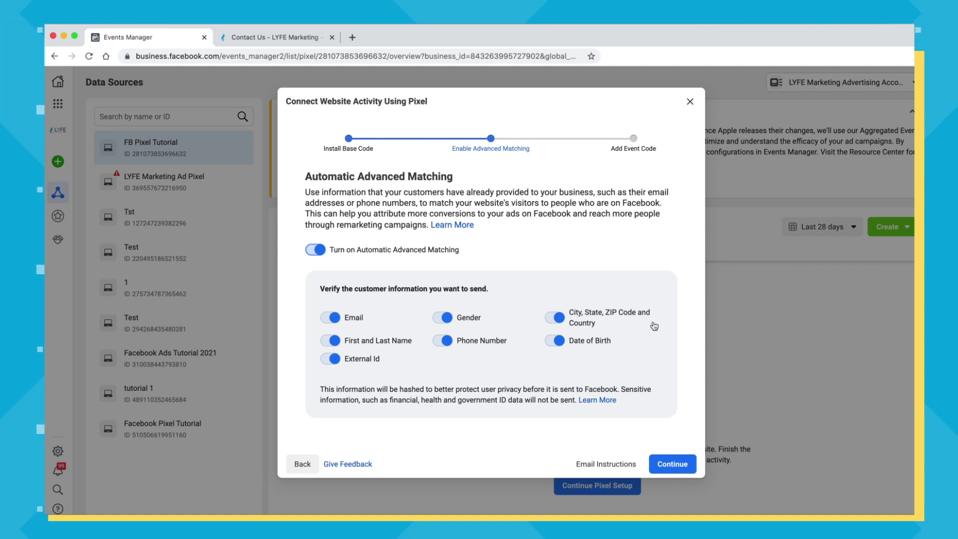
pyautogui.click(679, 461)
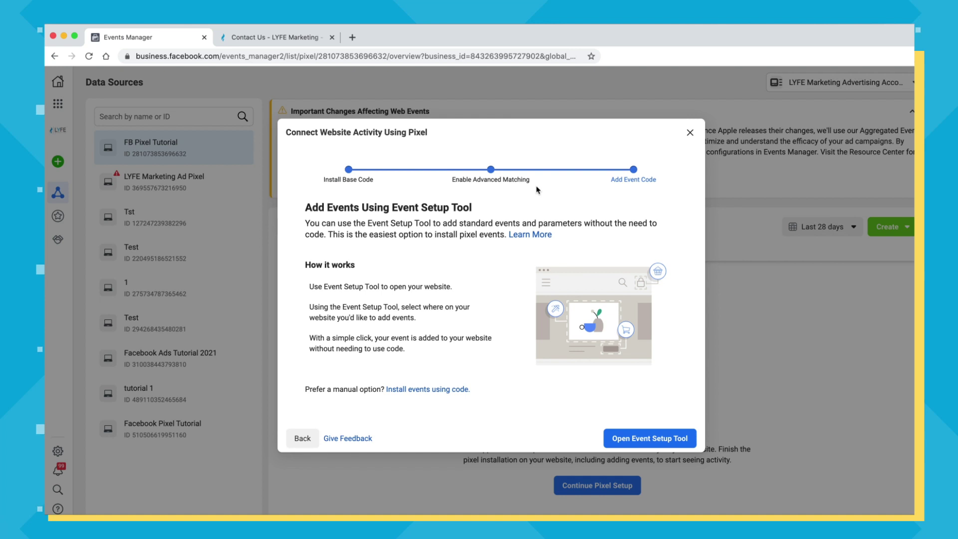
pyautogui.click(302, 436)
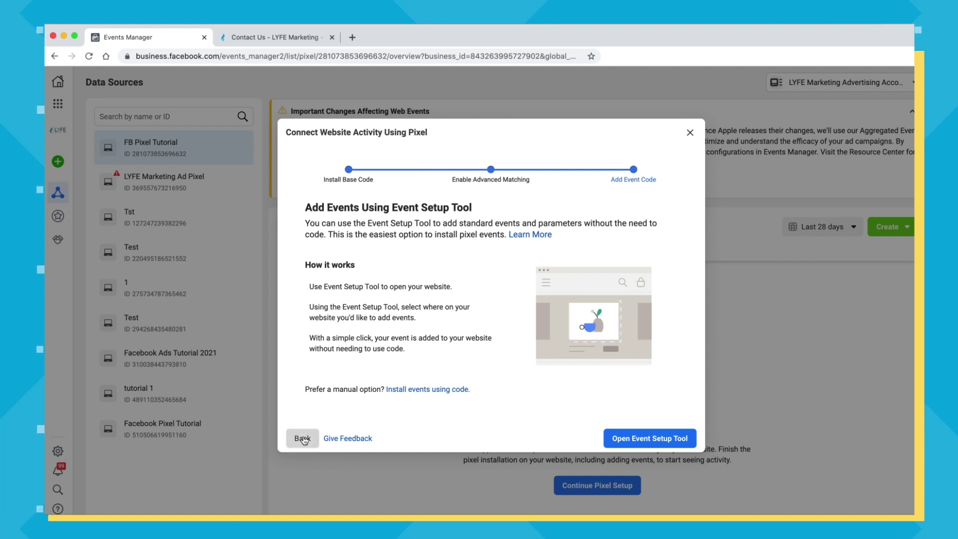
pyautogui.click(303, 472)
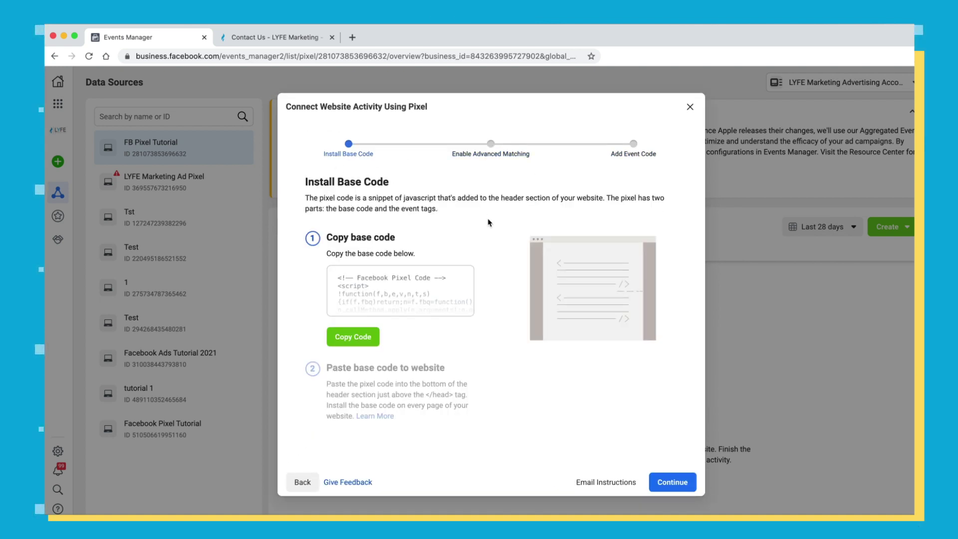
pyautogui.click(303, 481)
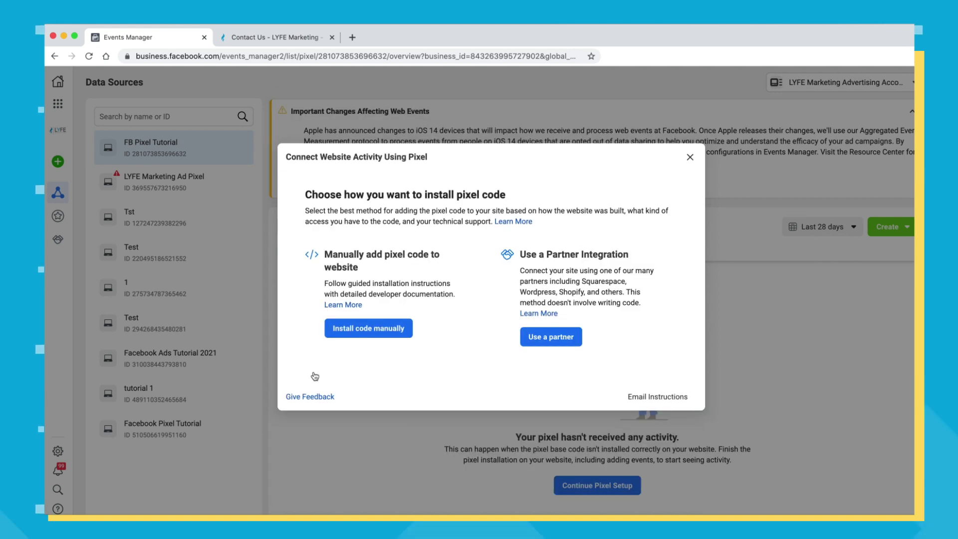
# Browse the Choose a Partner integrations grid, then close it.
pyautogui.click(551, 336)
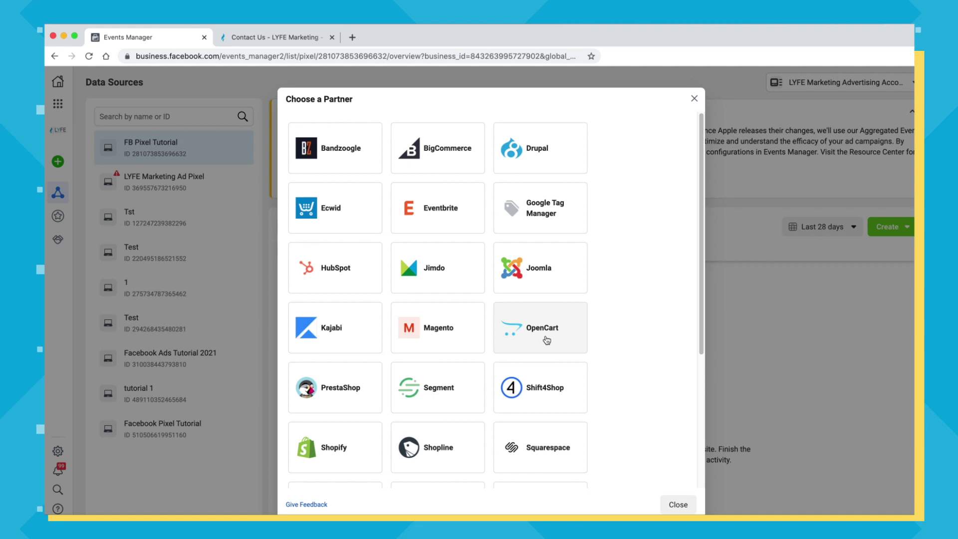
pyautogui.scroll(-4, 547, 339)
pyautogui.scroll(3, 524, 334)
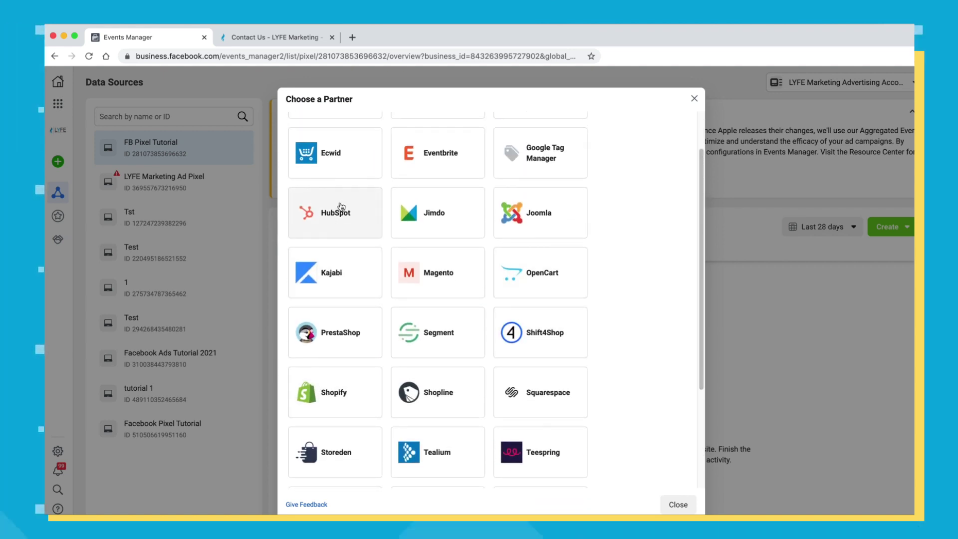
pyautogui.scroll(-3, 460, 342)
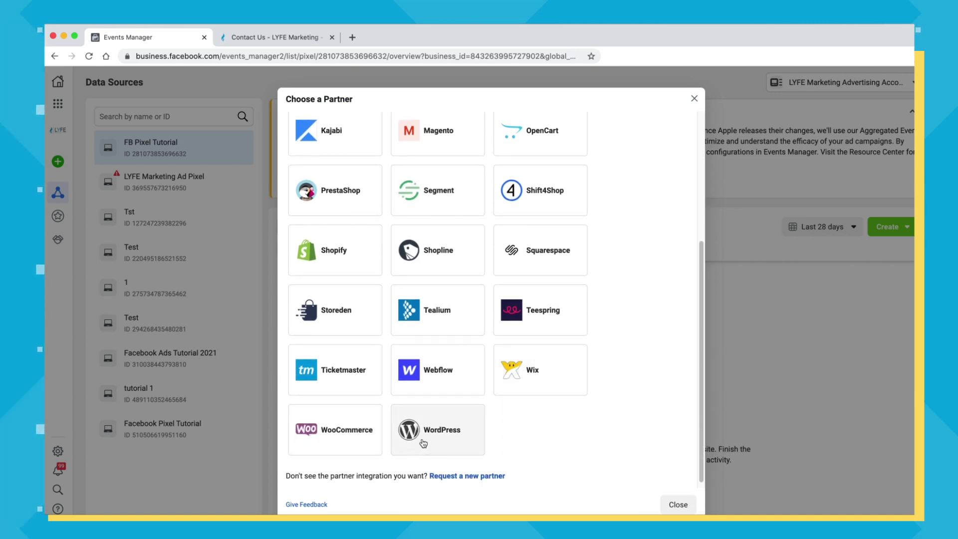
pyautogui.scroll(1, 607, 249)
pyautogui.scroll(3, 606, 249)
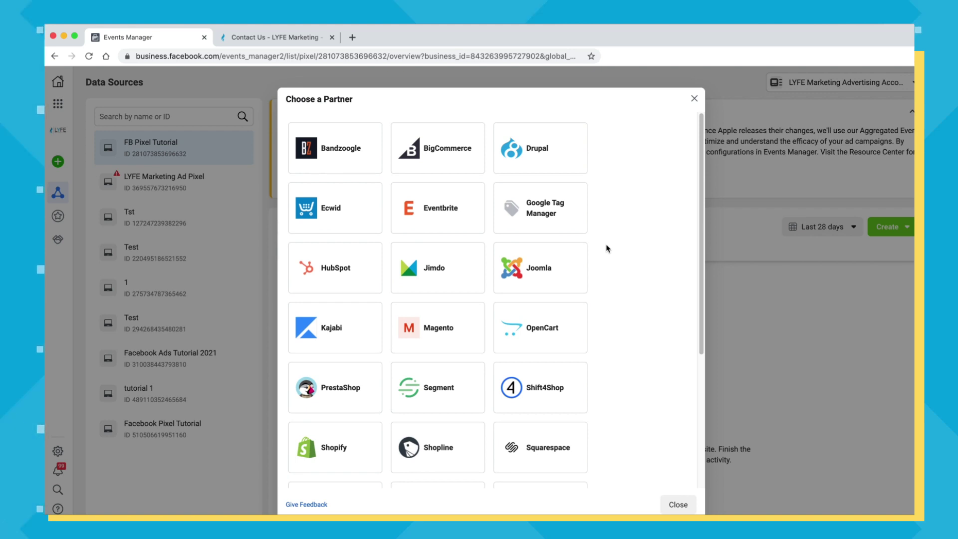
pyautogui.scroll(-5, 607, 248)
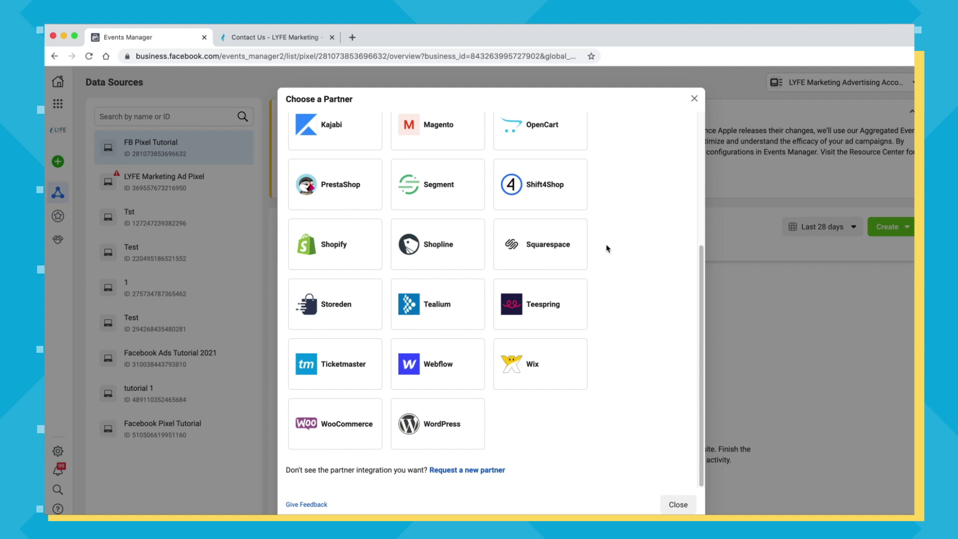
pyautogui.click(678, 504)
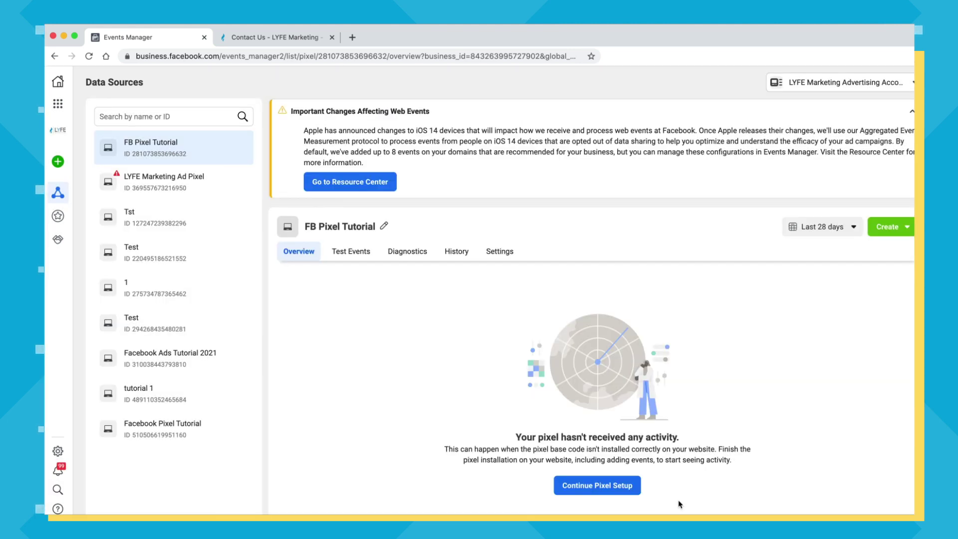
pyautogui.click(583, 483)
pyautogui.click(674, 351)
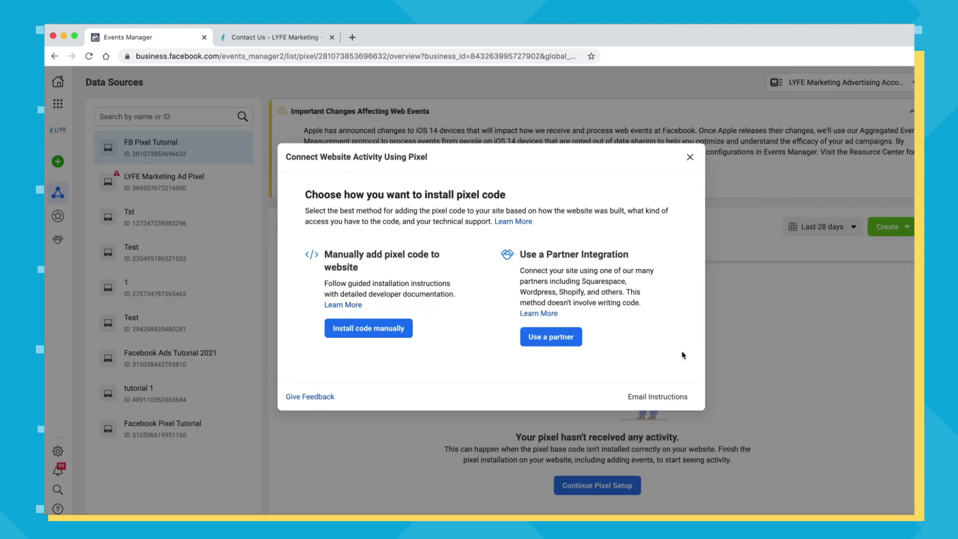
pyautogui.click(393, 321)
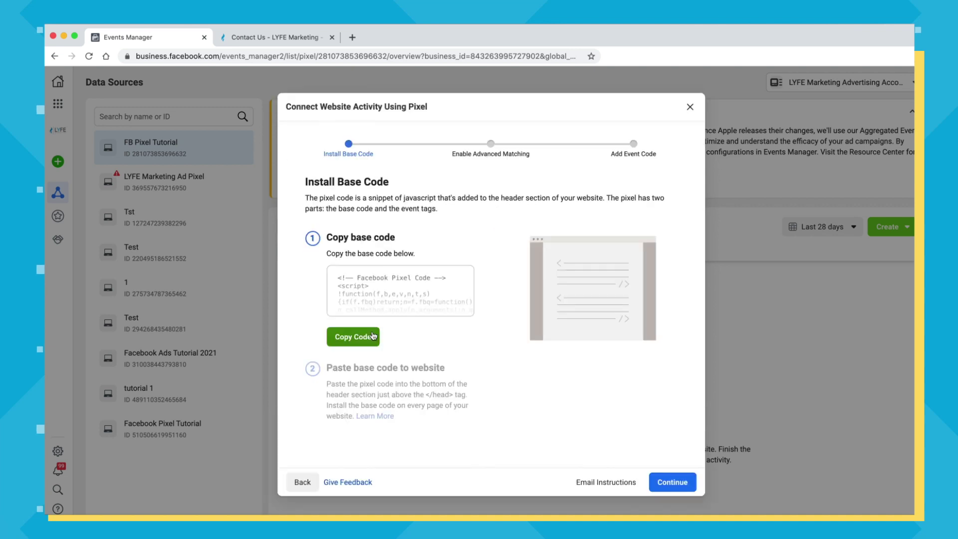
pyautogui.click(674, 479)
pyautogui.click(676, 477)
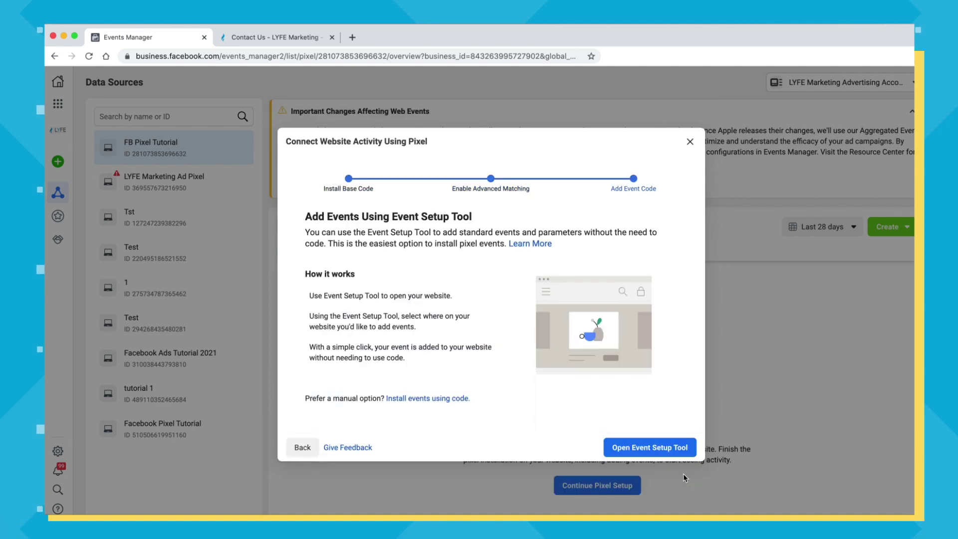
pyautogui.click(650, 447)
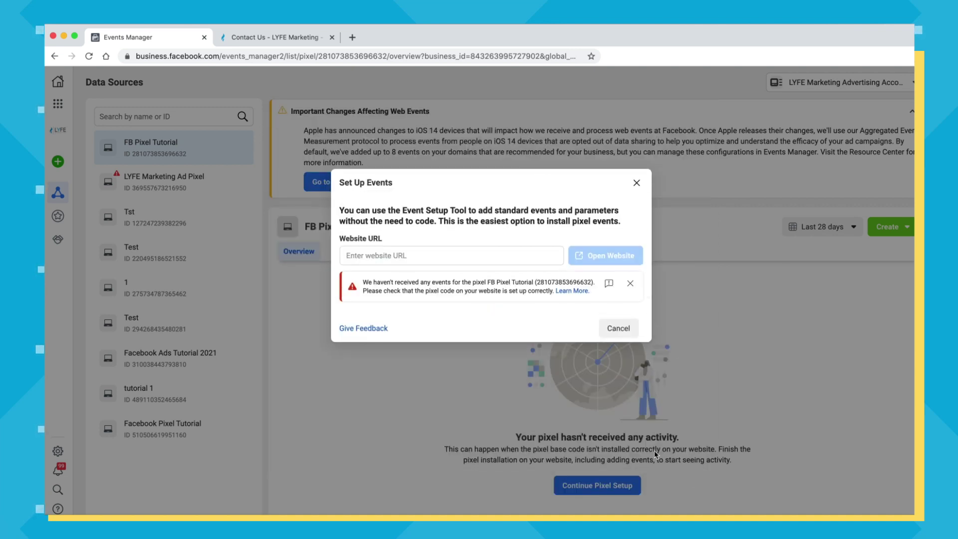
pyautogui.click(453, 256)
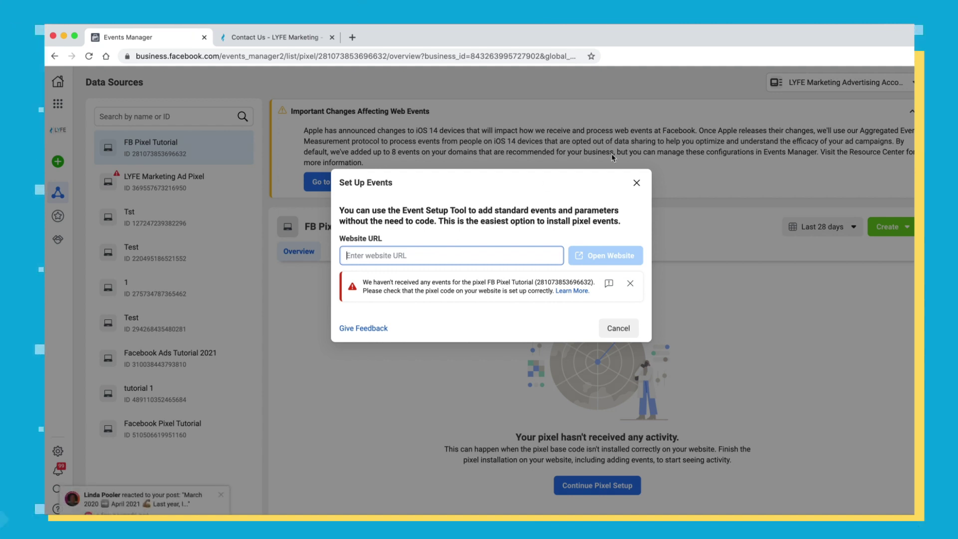
pyautogui.click(636, 183)
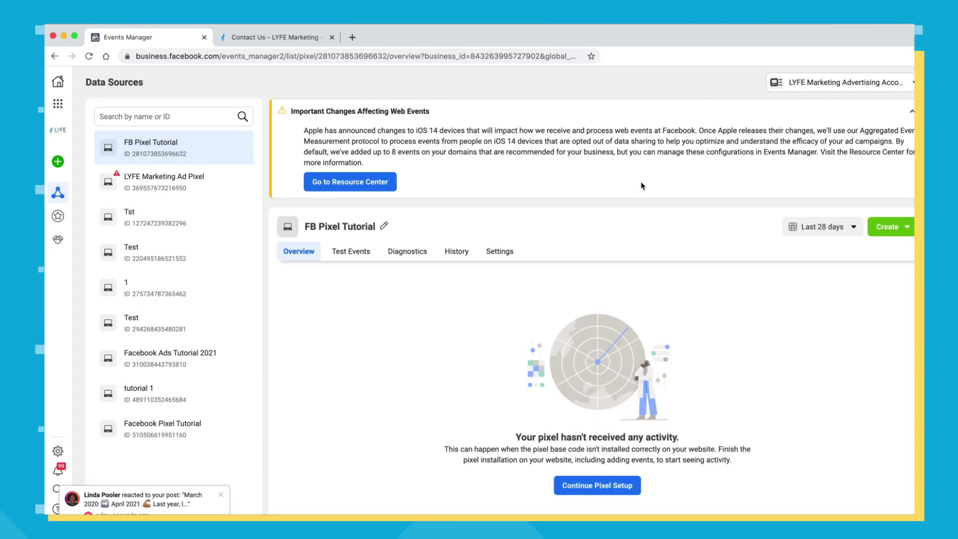
# Review the LYFE Marketing Ad Pixel overview and its activity, then show the Add Events options.
pyautogui.click(197, 186)
pyautogui.scroll(-3, 325, 299)
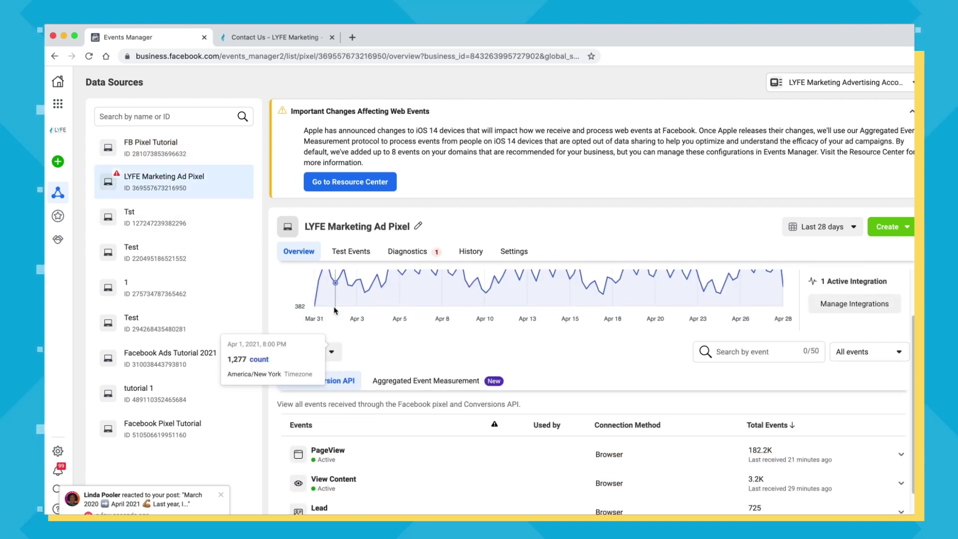
pyautogui.scroll(3, 334, 310)
pyautogui.scroll(-2, 349, 349)
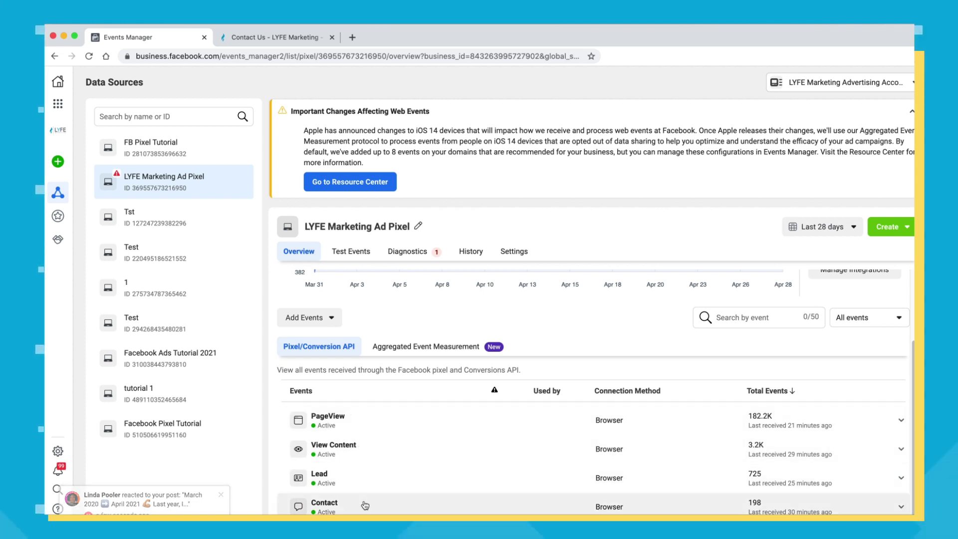
pyautogui.scroll(2, 353, 283)
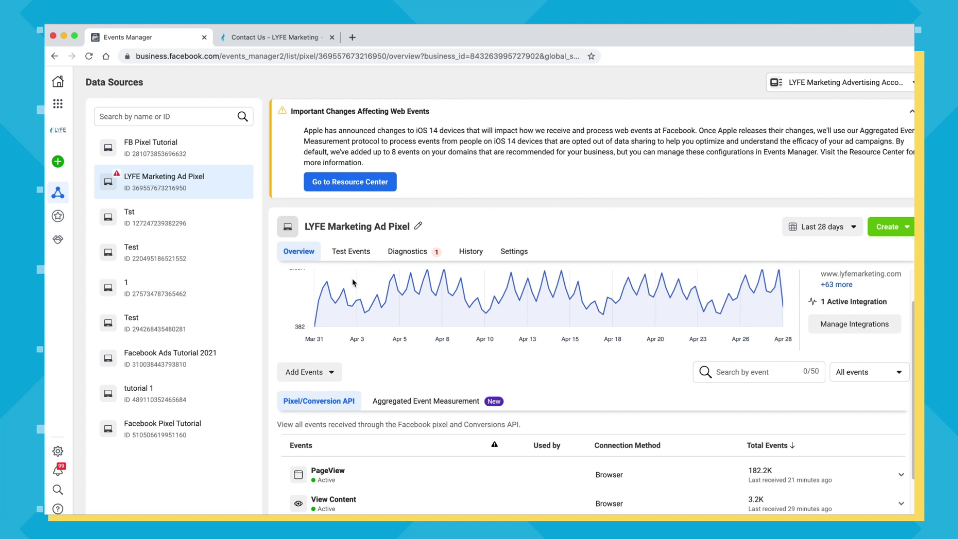
pyautogui.scroll(1, 352, 282)
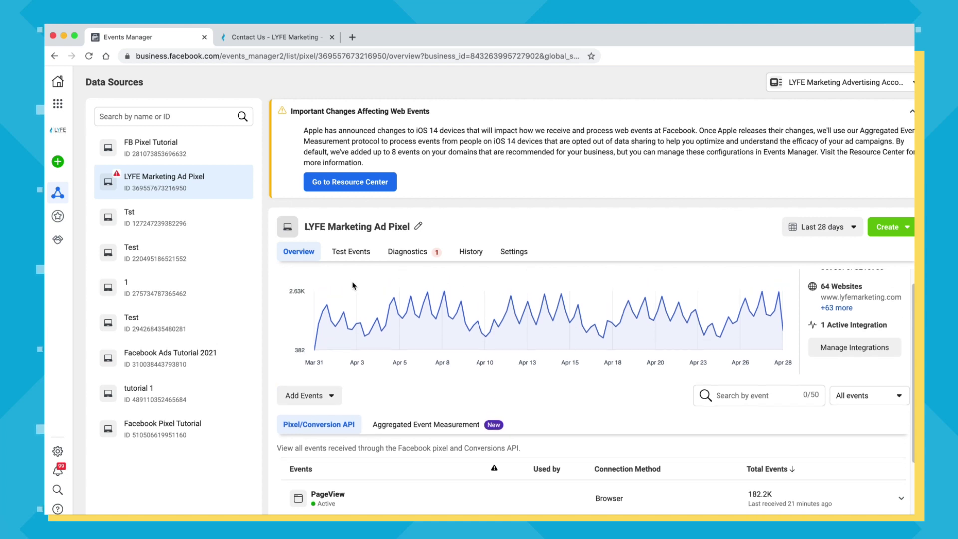
pyautogui.click(323, 396)
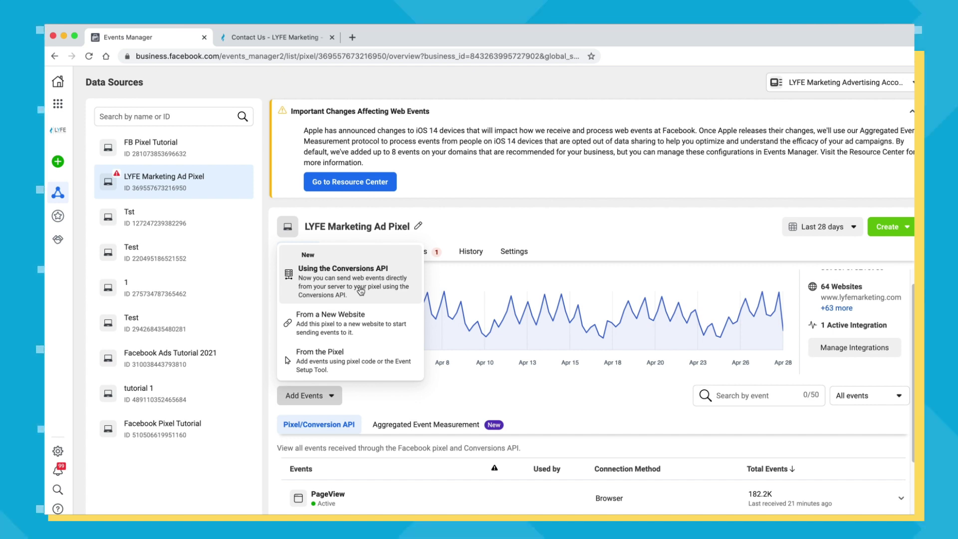
# Launch the Event Setup Tool from the pixel and open the LYFE Marketing website with it.
pyautogui.click(344, 363)
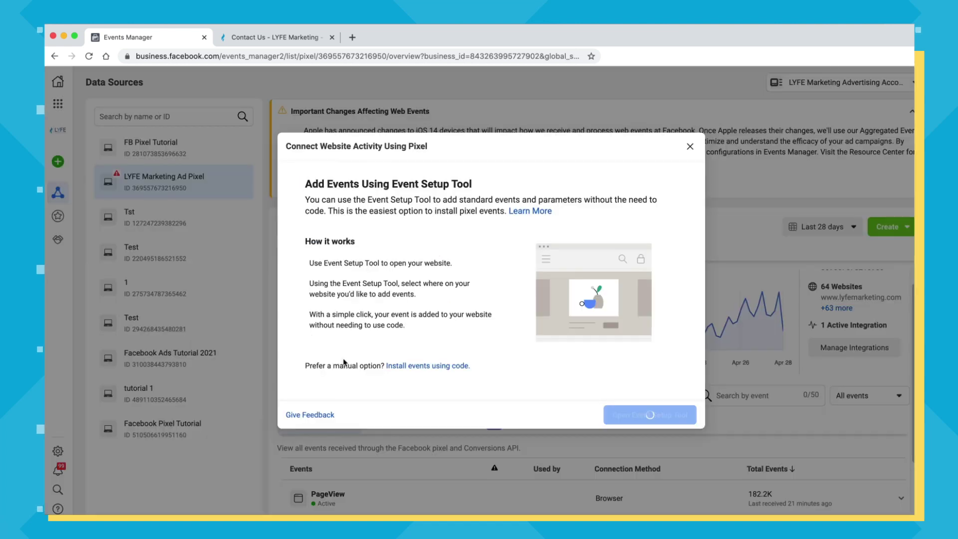
pyautogui.click(673, 416)
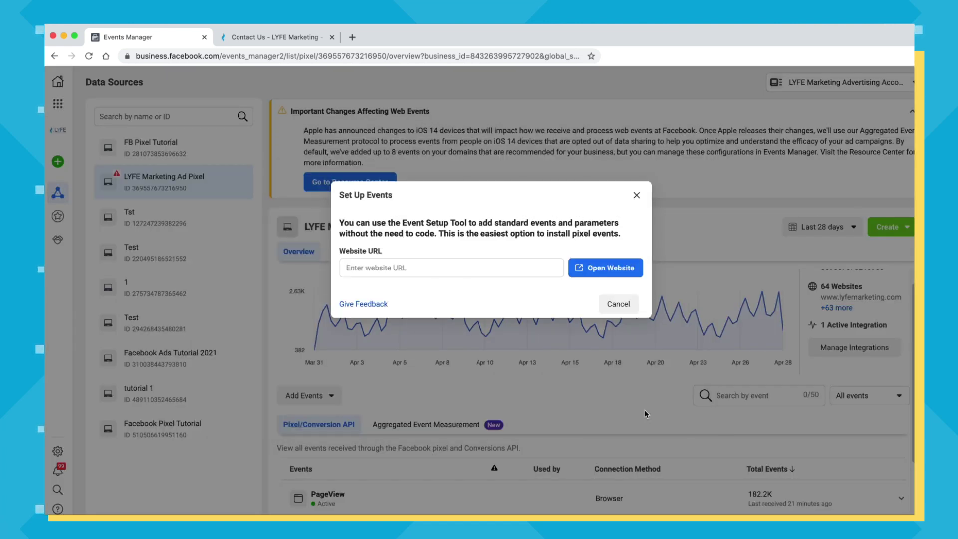
pyautogui.click(490, 268)
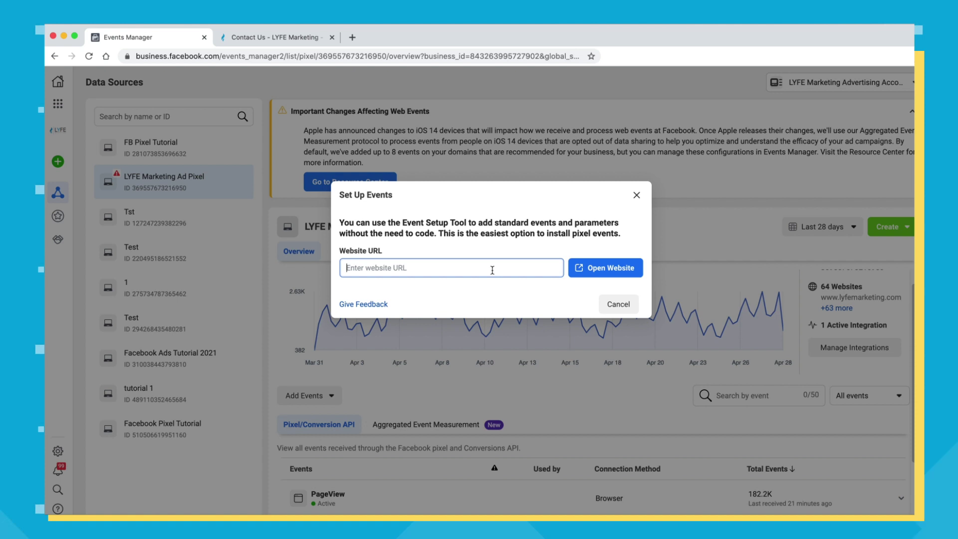
pyautogui.write('lyfemarketing.com')
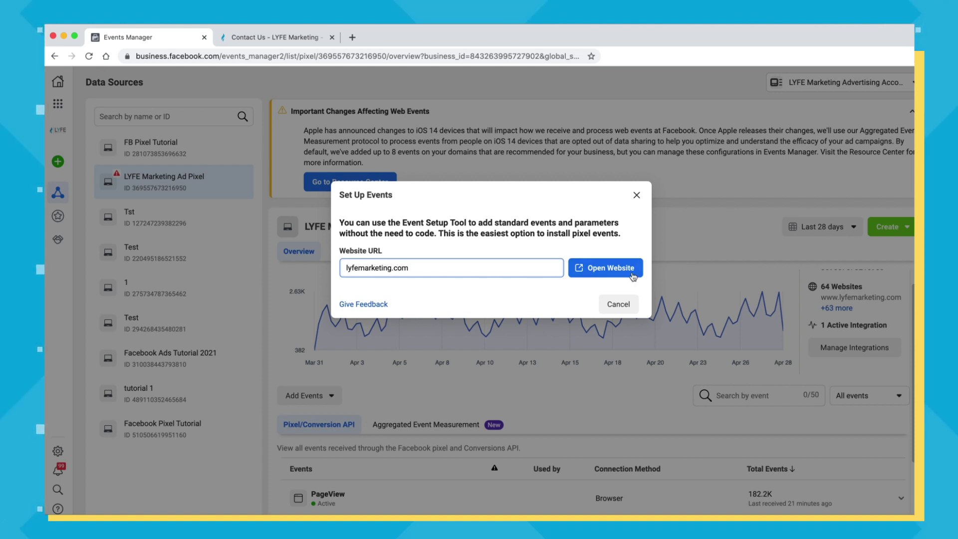
pyautogui.click(605, 268)
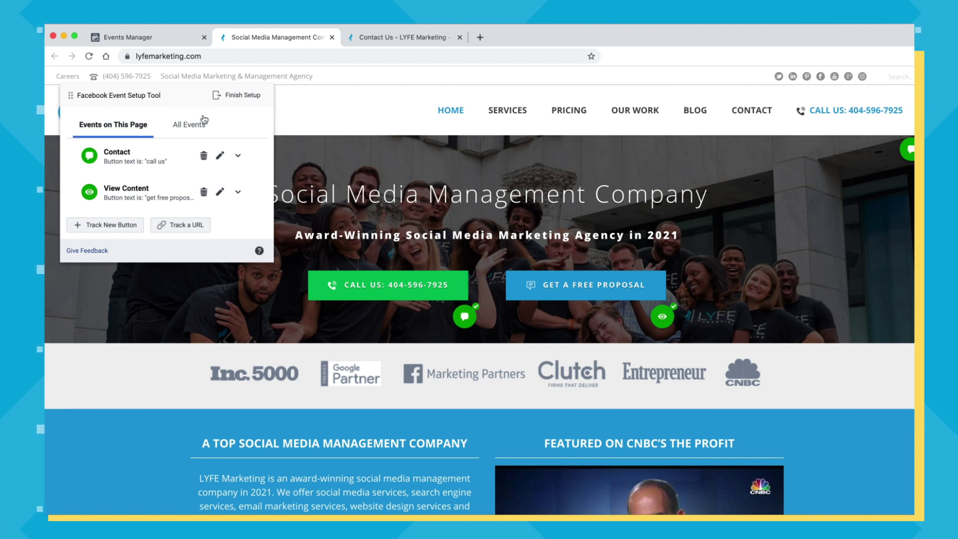
# Scroll the site's tracked button events, then return to the Events Manager tab.
pyautogui.scroll(-1, 150, 175)
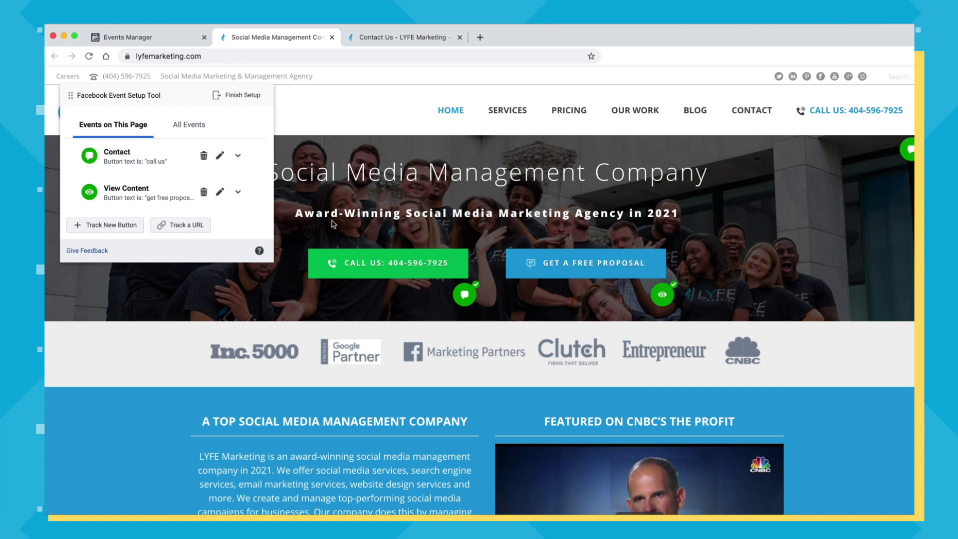
pyautogui.click(154, 43)
# Dismiss the Set Up Events dialog, check the pixel's events table, and go back to lyfemarketing.com.
pyautogui.click(636, 195)
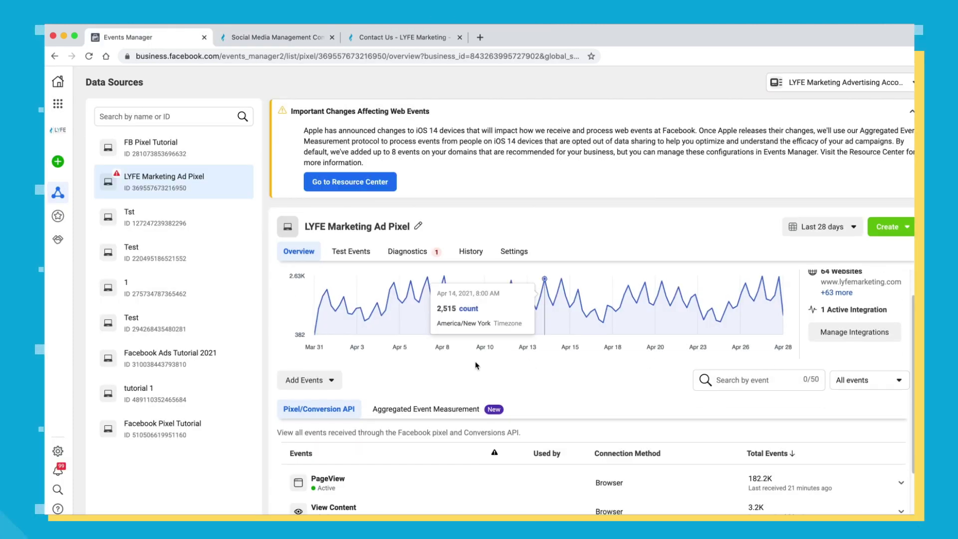
pyautogui.scroll(-3, 459, 379)
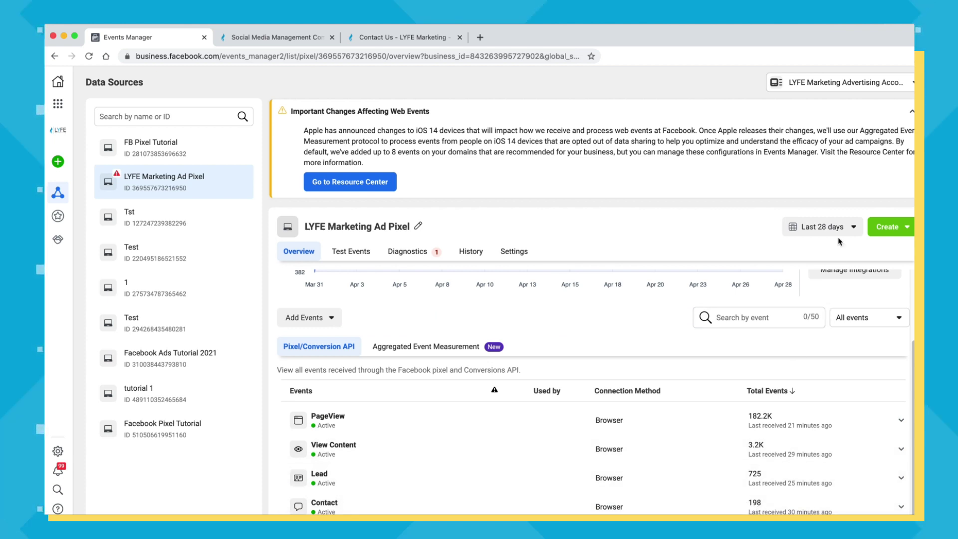
pyautogui.click(279, 42)
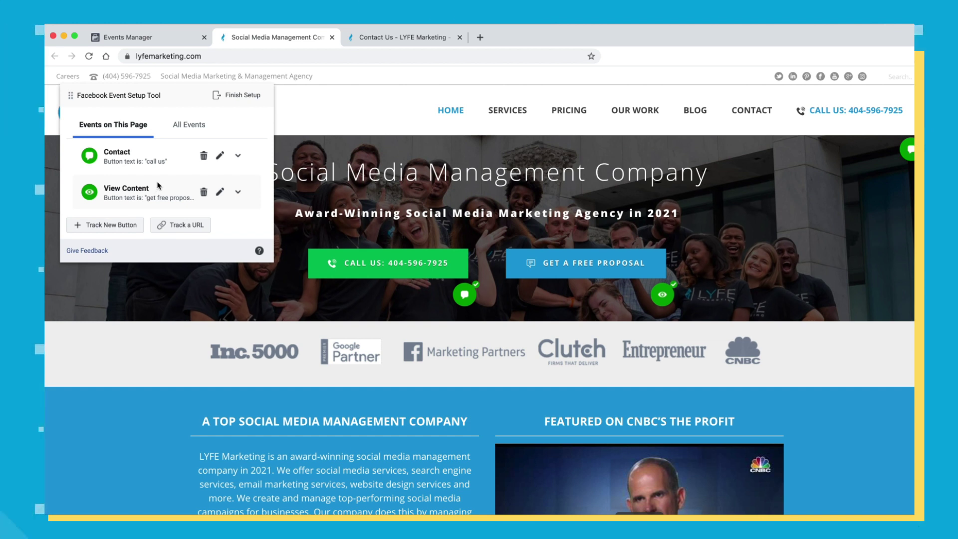
# Delete the View Content event, leaving only Contact, and start picking a new button to track.
pyautogui.click(202, 157)
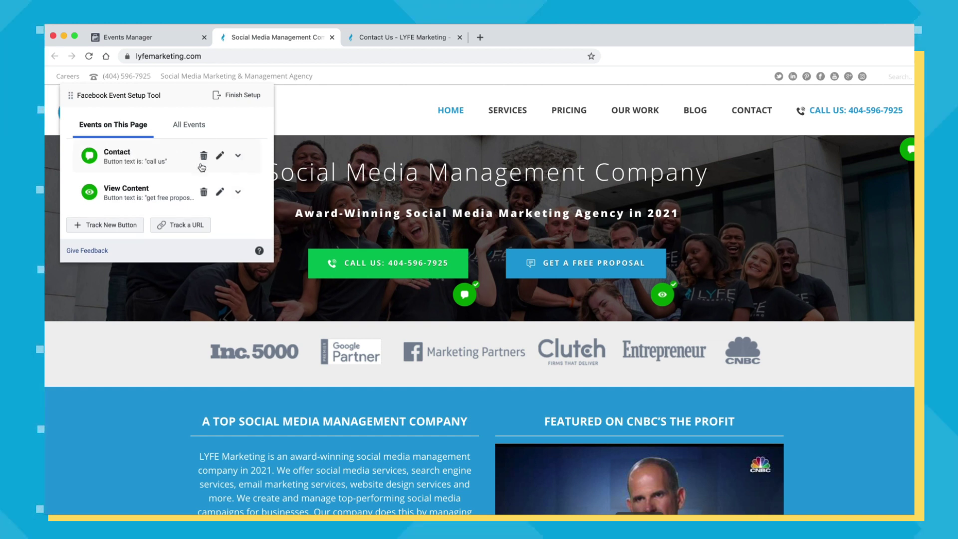
pyautogui.click(204, 191)
pyautogui.click(181, 191)
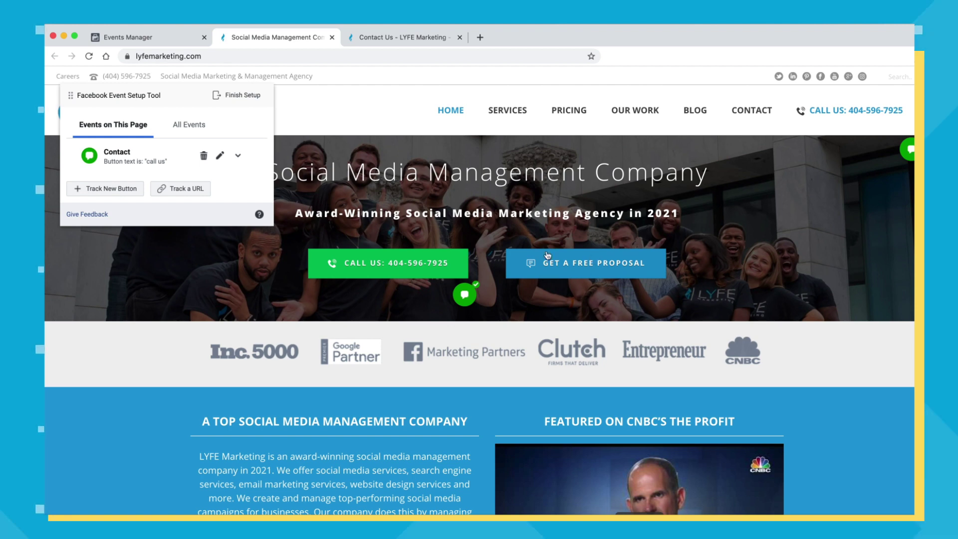
pyautogui.click(119, 199)
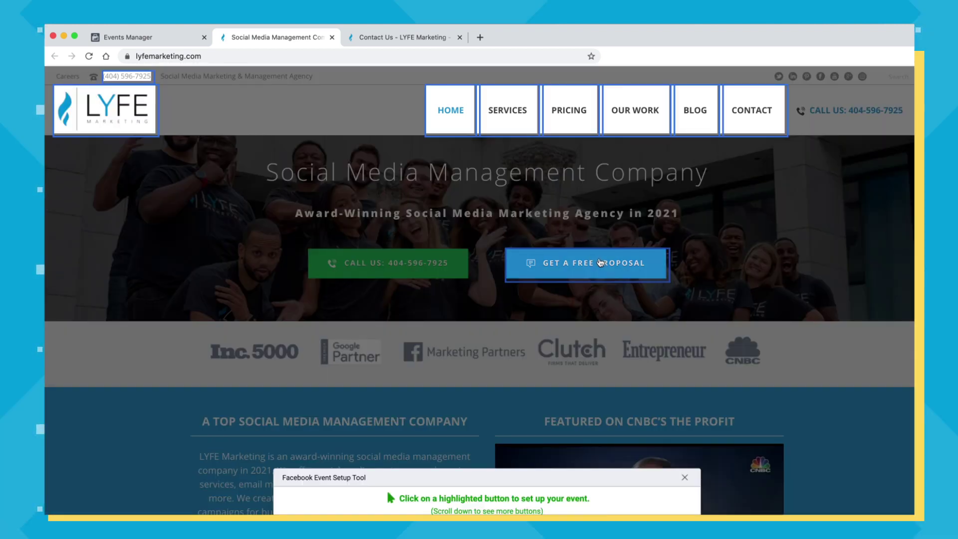
# Track the Get A Free Proposal button as a View Content event with no value included.
pyautogui.click(622, 272)
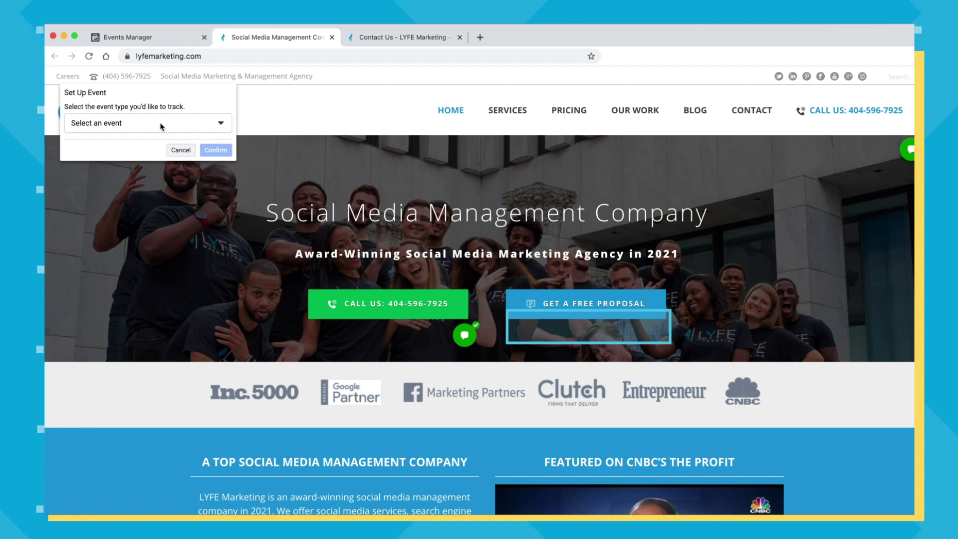
pyautogui.click(162, 125)
pyautogui.scroll(-5, 109, 210)
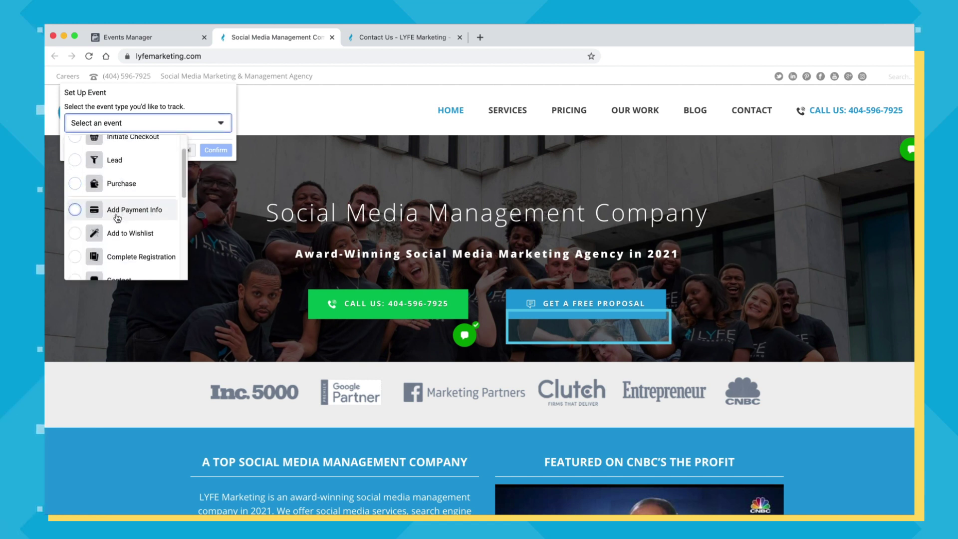
pyautogui.scroll(-4, 117, 218)
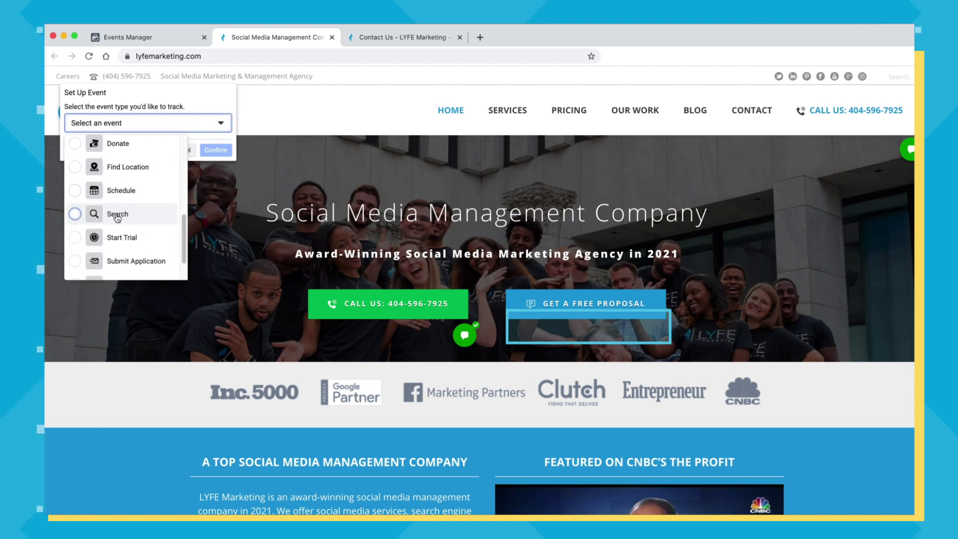
pyautogui.click(120, 267)
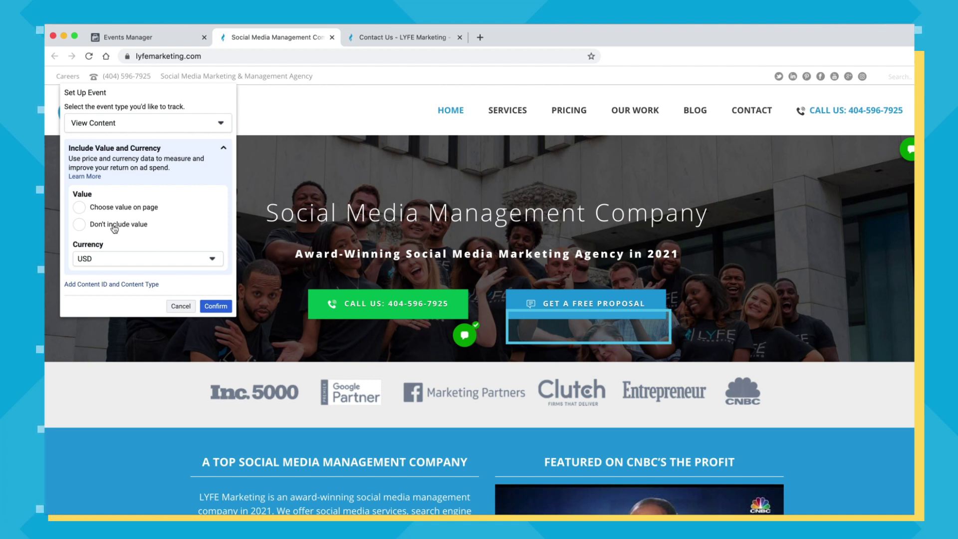
pyautogui.click(79, 225)
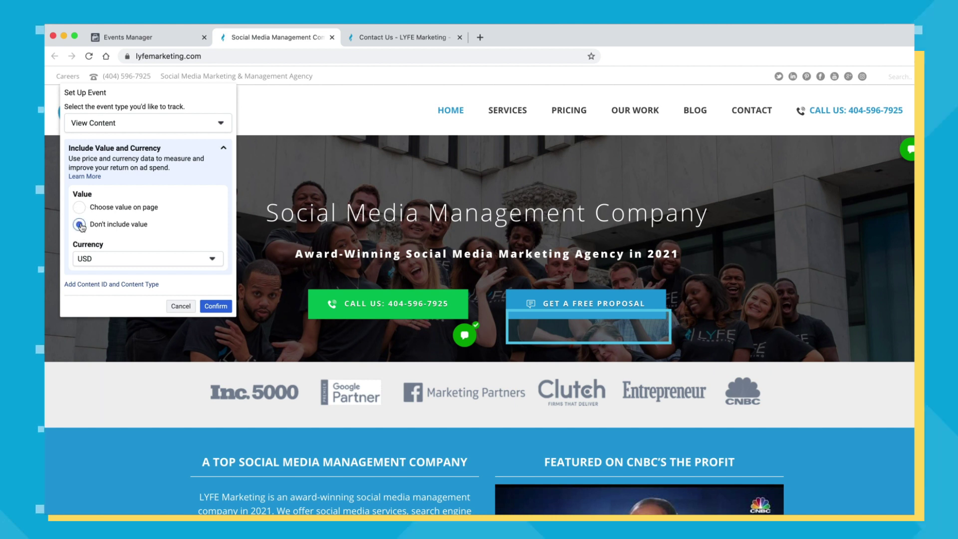
pyautogui.click(222, 309)
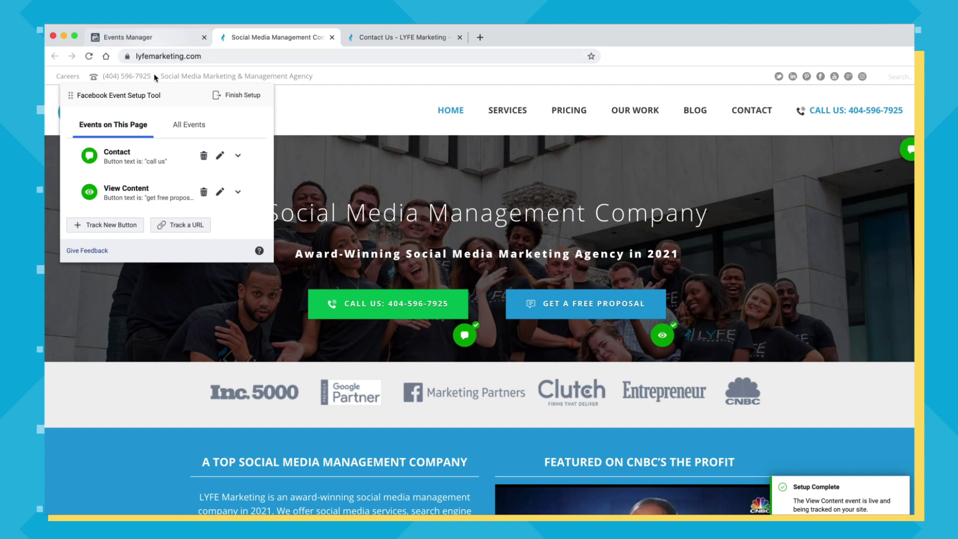
pyautogui.click(147, 38)
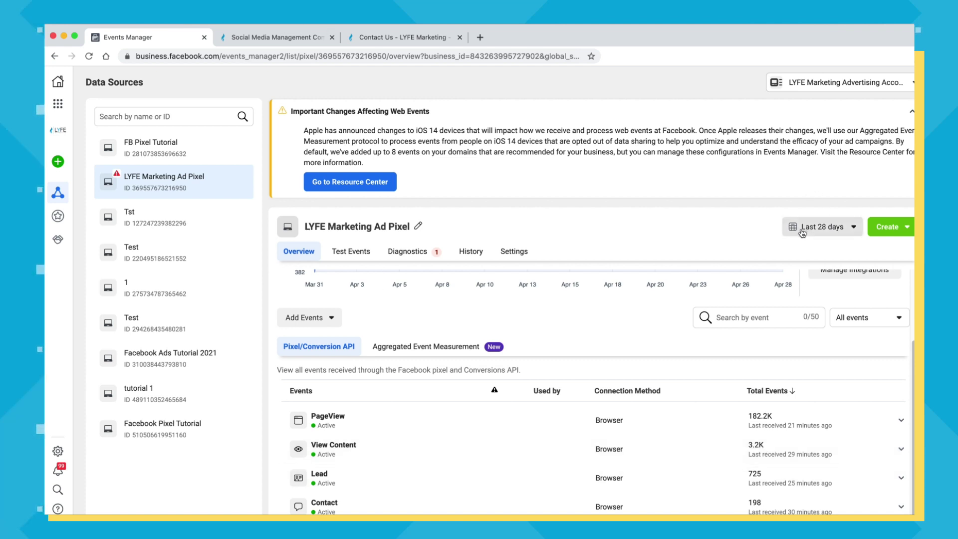
pyautogui.click(277, 37)
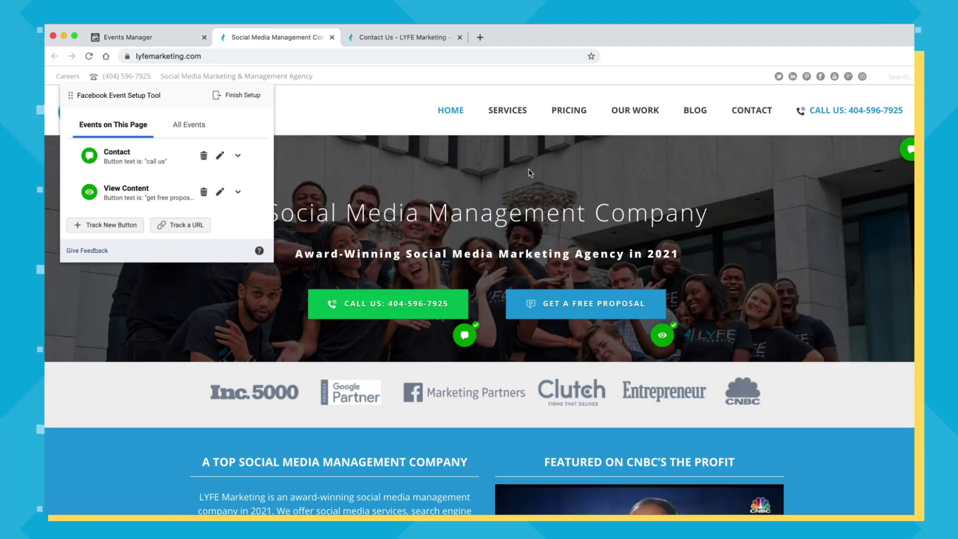
pyautogui.scroll(-10, 530, 172)
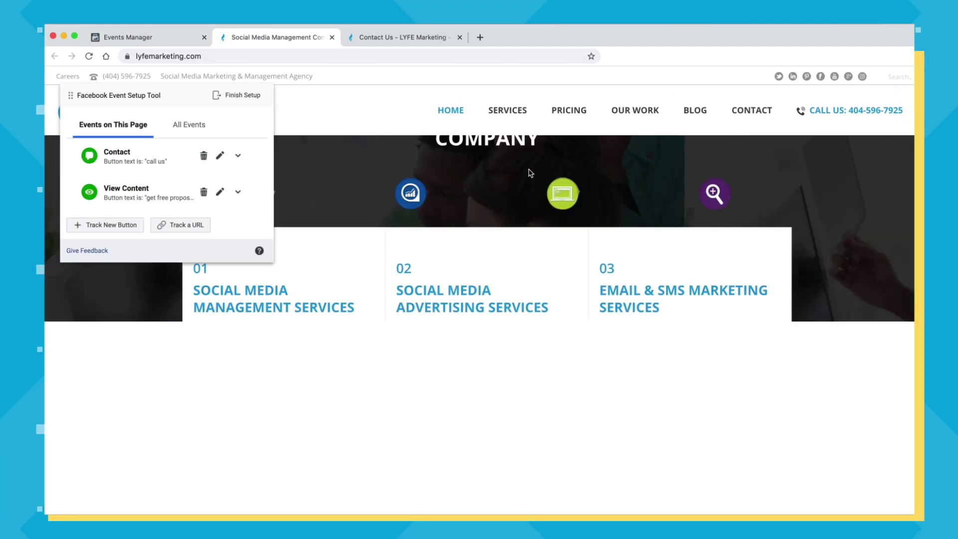
pyautogui.scroll(-7, 530, 173)
pyautogui.scroll(11, 529, 169)
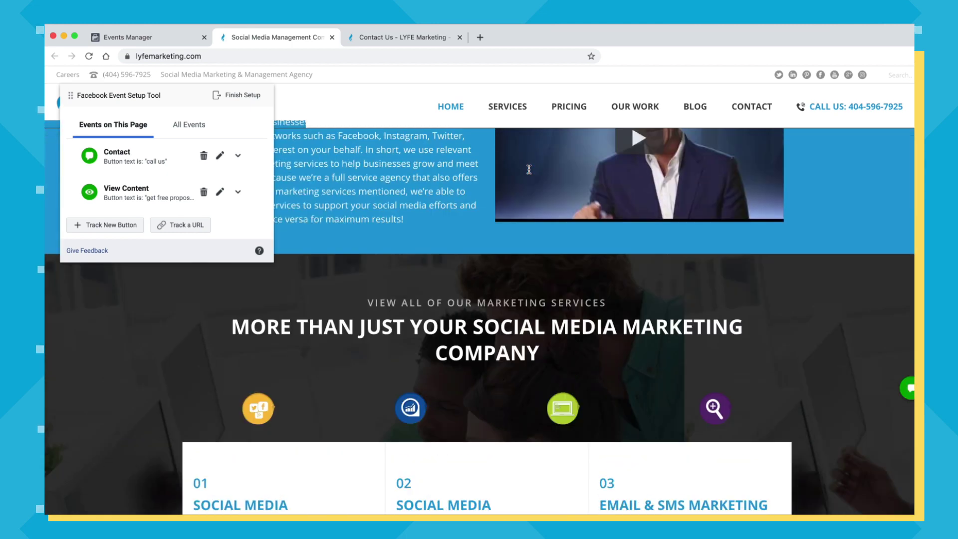
pyautogui.scroll(6, 528, 170)
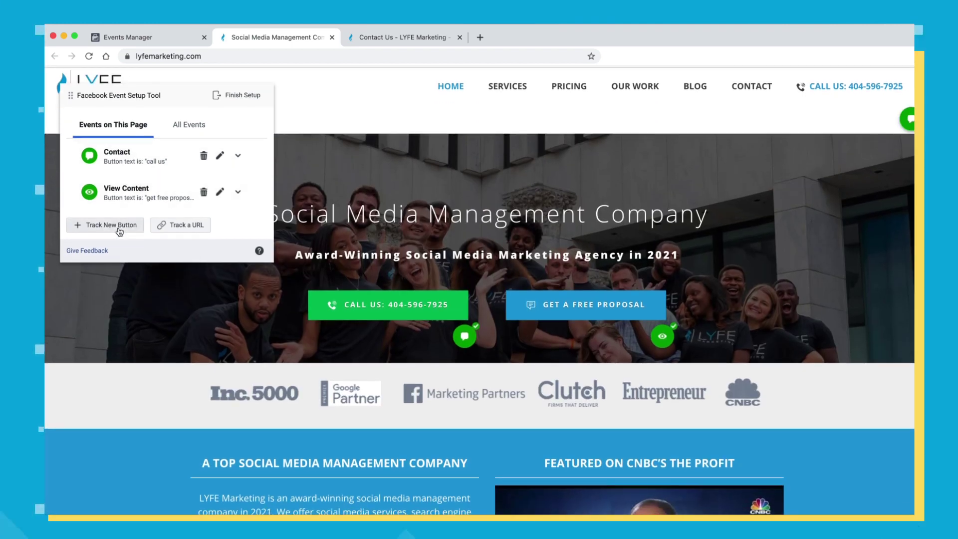
pyautogui.click(119, 231)
pyautogui.scroll(-3, 394, 369)
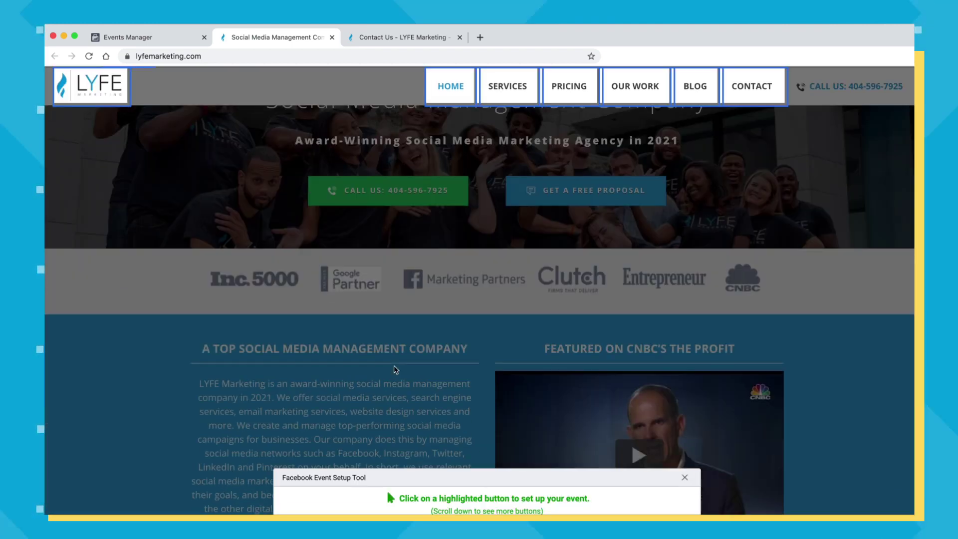
pyautogui.scroll(-10, 394, 369)
pyautogui.scroll(3, 394, 369)
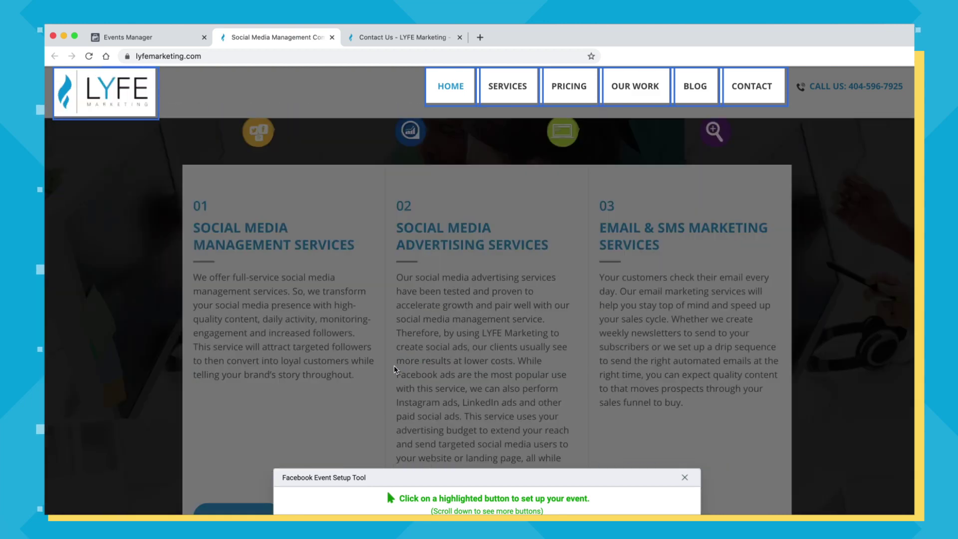
pyautogui.scroll(5, 393, 369)
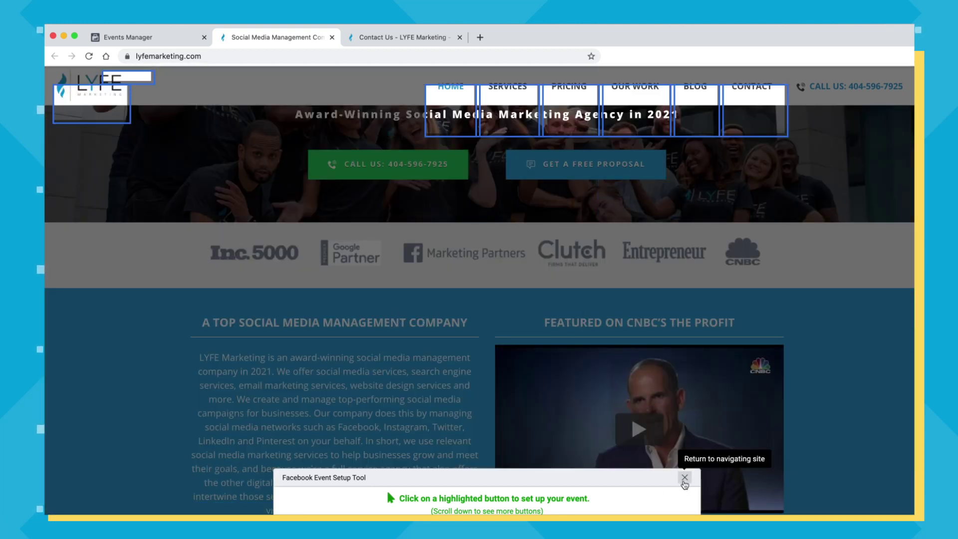
pyautogui.click(684, 478)
pyautogui.scroll(3, 543, 171)
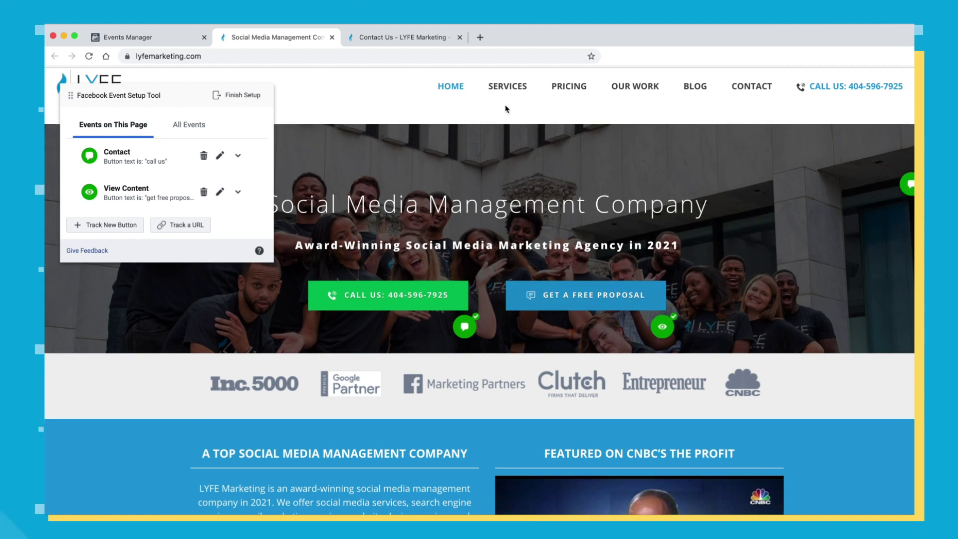
pyautogui.moveTo(506, 108)
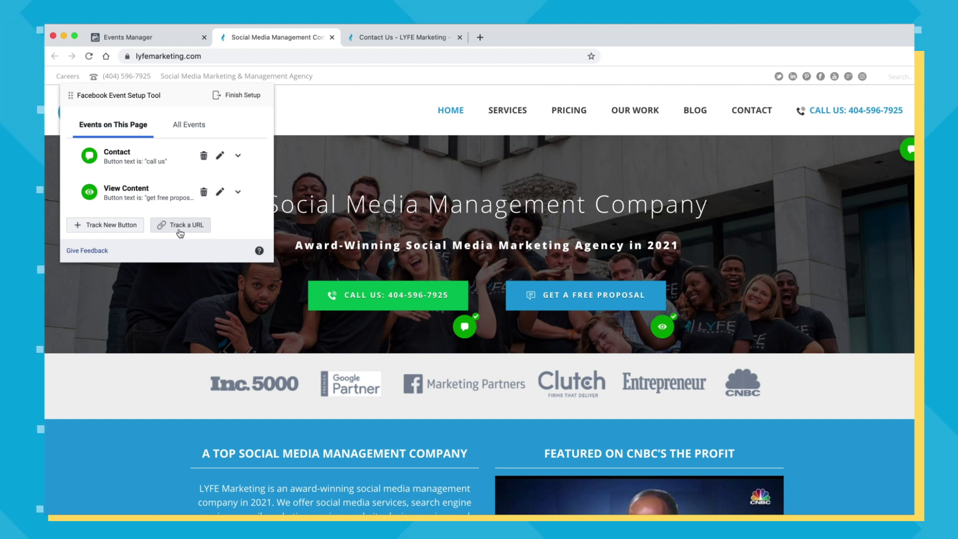
pyautogui.click(251, 58)
pyautogui.click(282, 58)
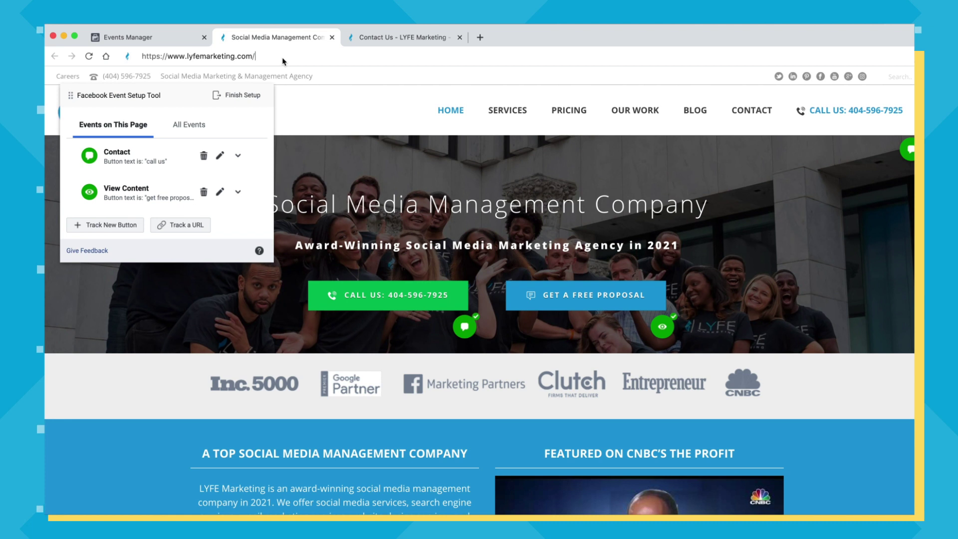
pyautogui.write('/')
pyautogui.write('cont')
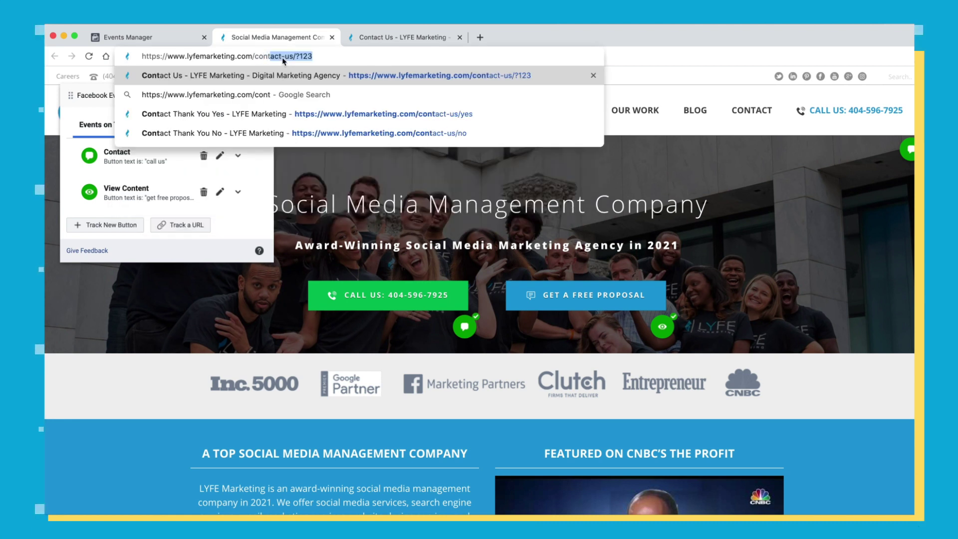
pyautogui.write('act-us/no')
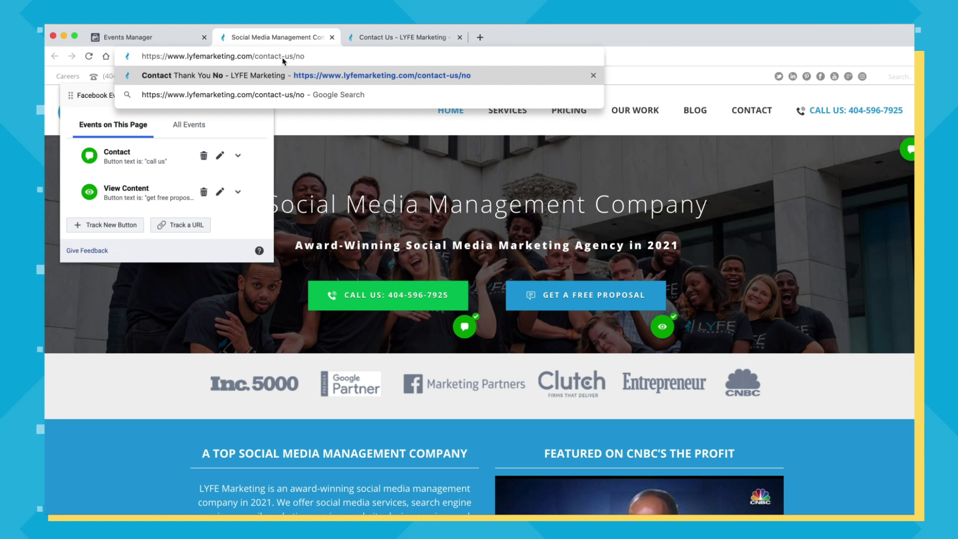
pyautogui.press('Return')
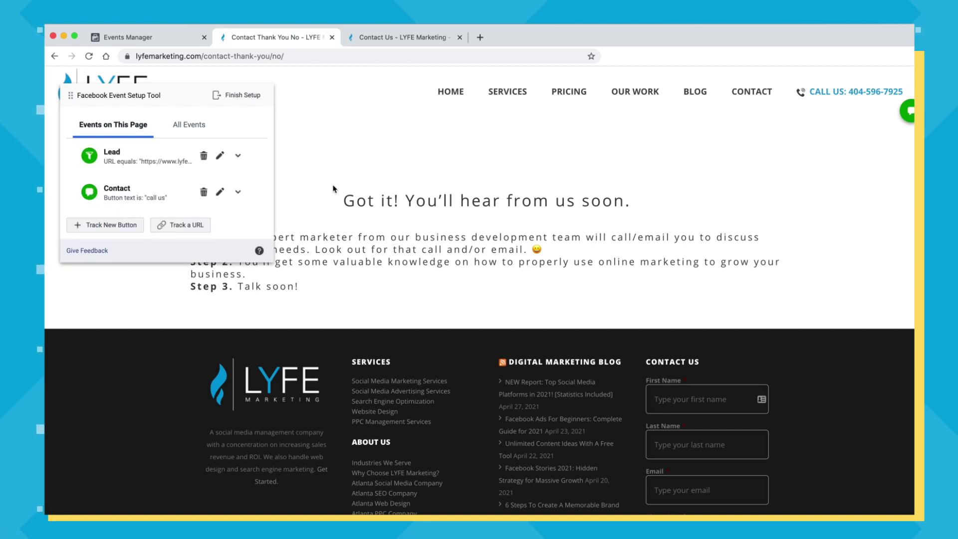
# Start tracking the thank-you page by URL and choose Lead as the event.
pyautogui.click(189, 225)
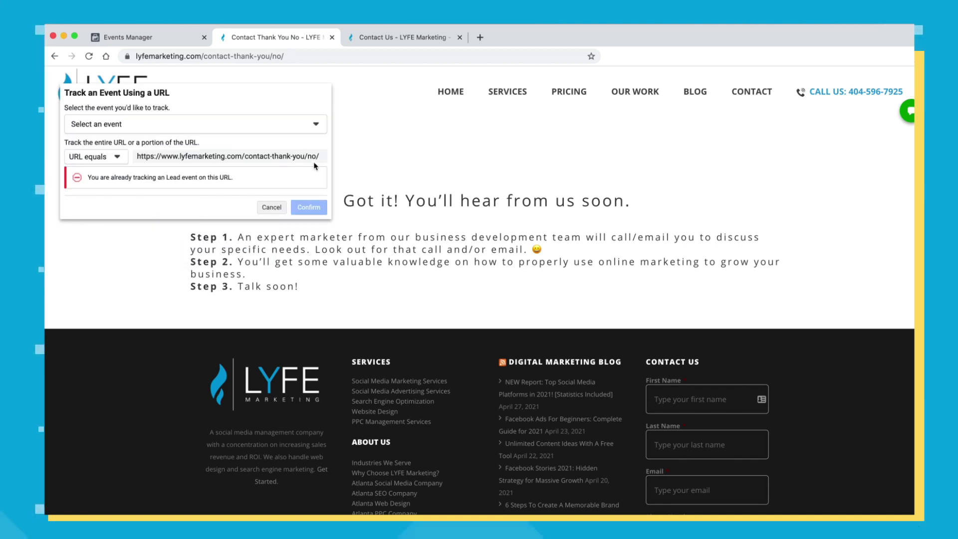
pyautogui.click(293, 123)
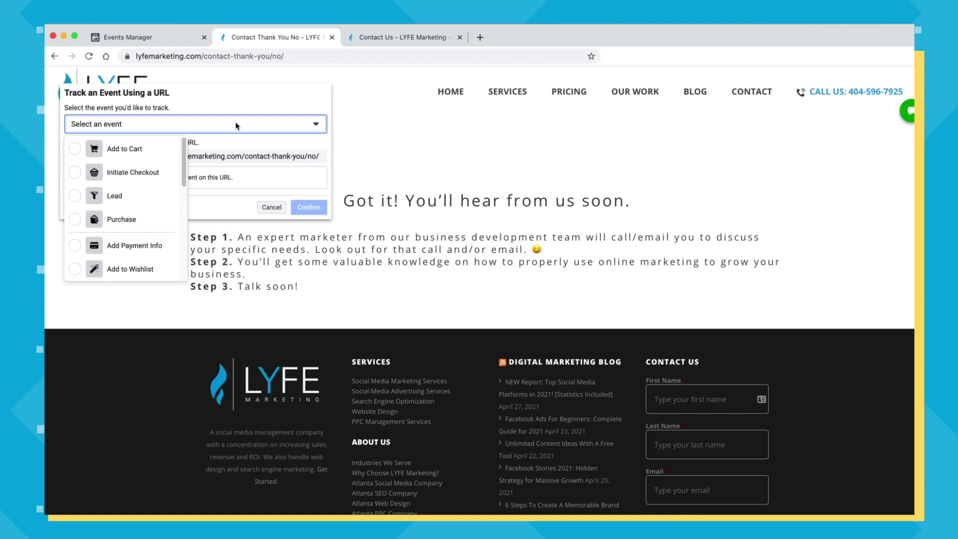
pyautogui.scroll(-1, 170, 199)
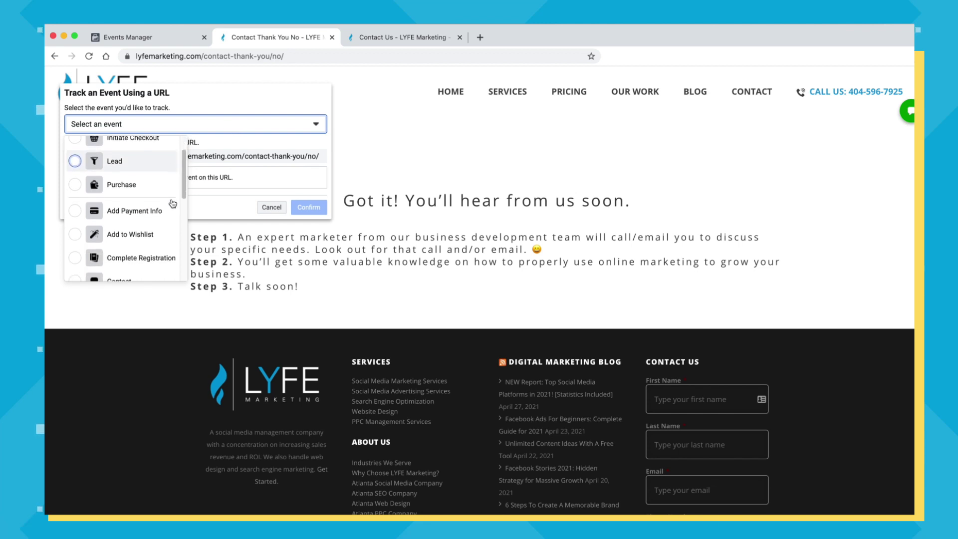
pyautogui.scroll(1, 172, 202)
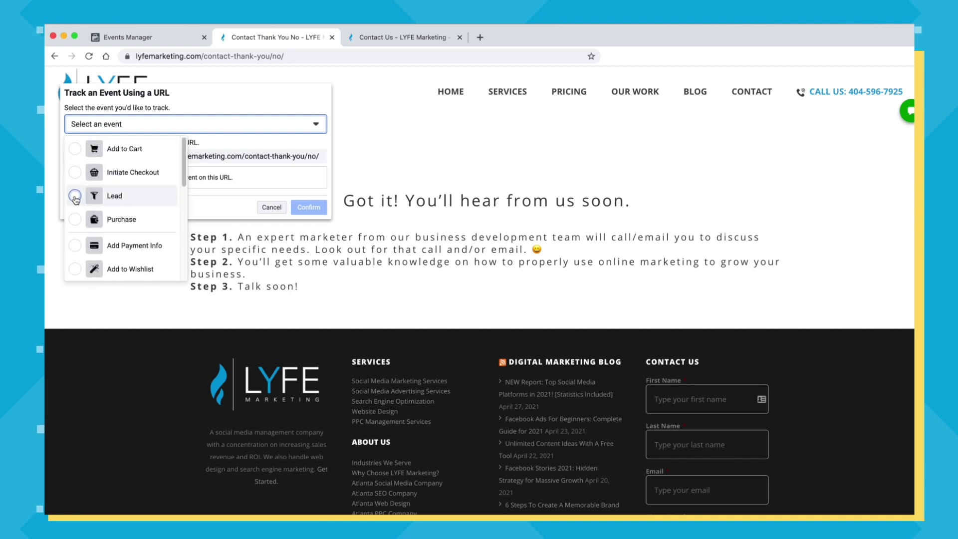
pyautogui.scroll(-3, 76, 221)
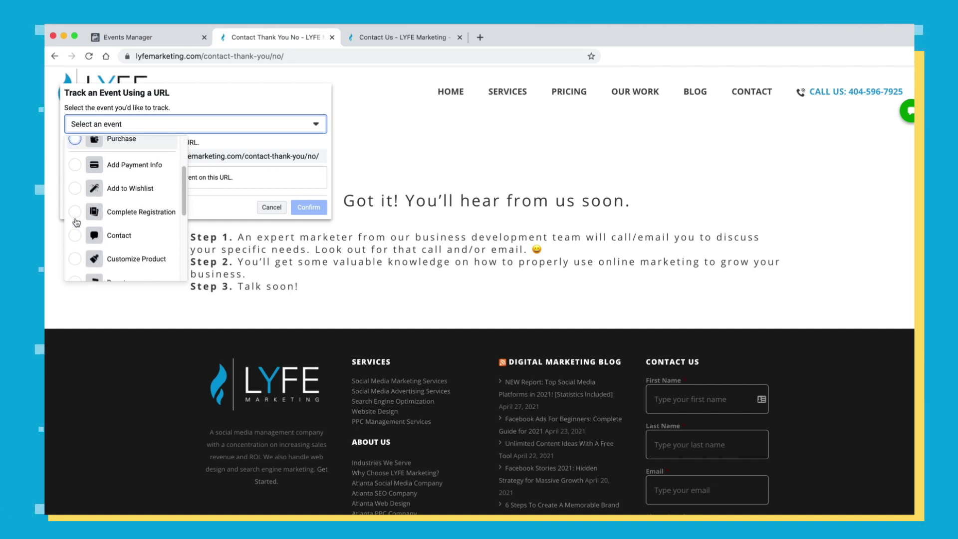
pyautogui.scroll(-3, 76, 254)
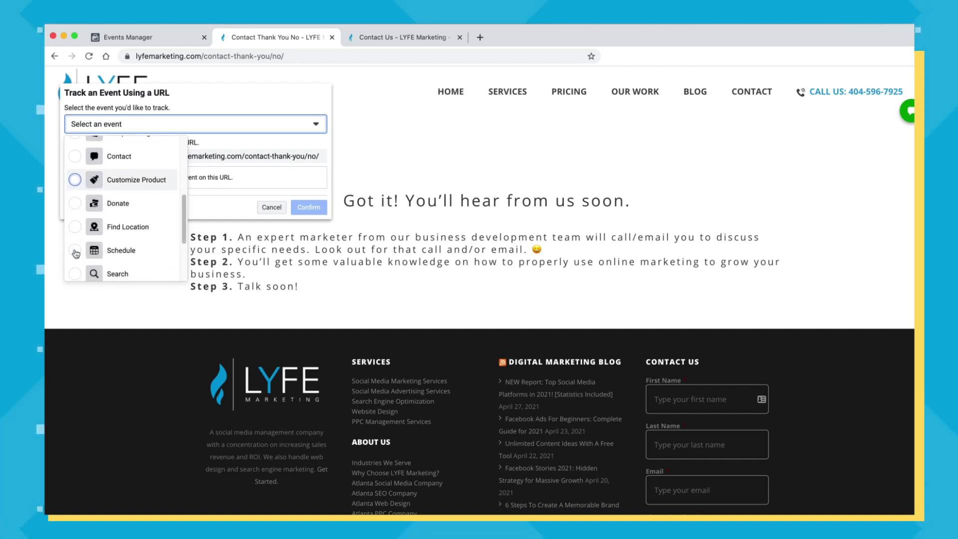
pyautogui.scroll(-2, 75, 253)
pyautogui.scroll(-1, 76, 252)
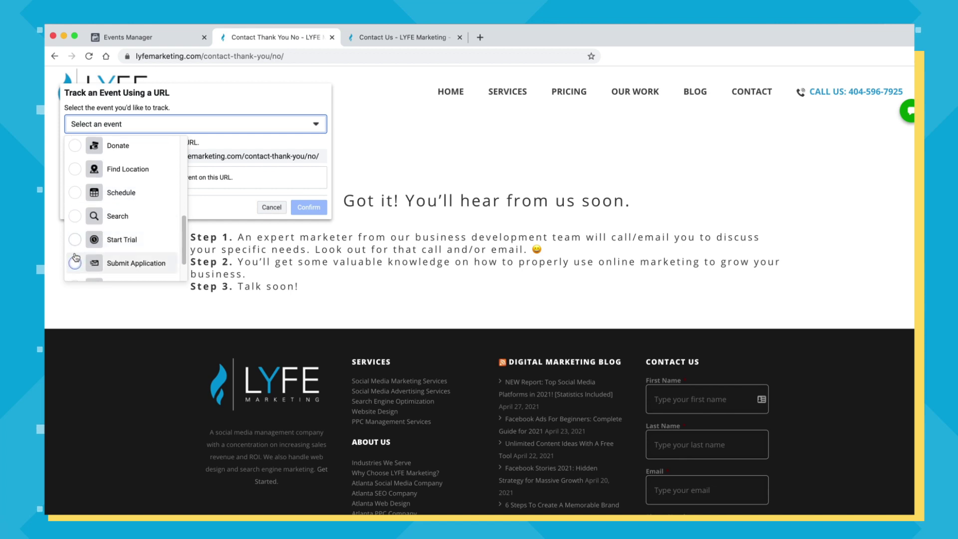
pyautogui.scroll(10, 109, 200)
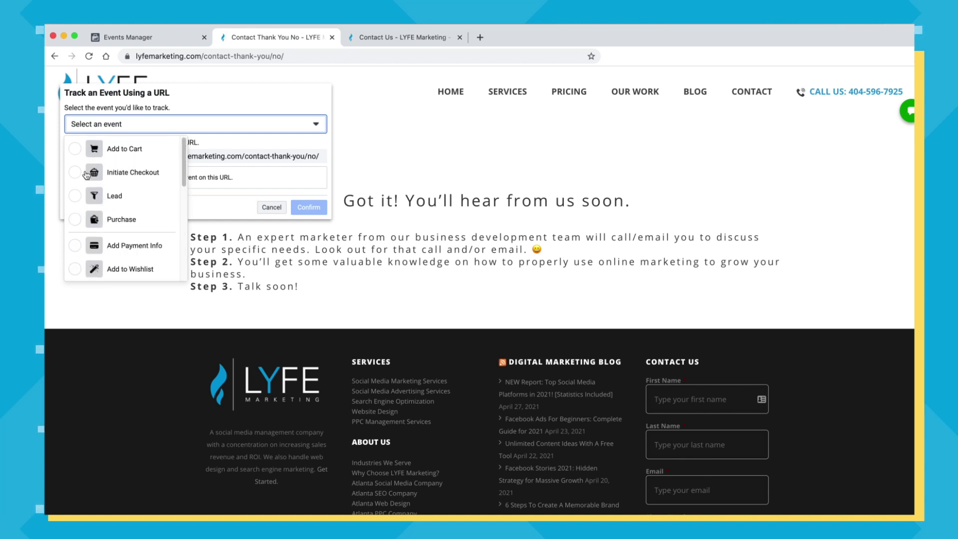
pyautogui.click(78, 197)
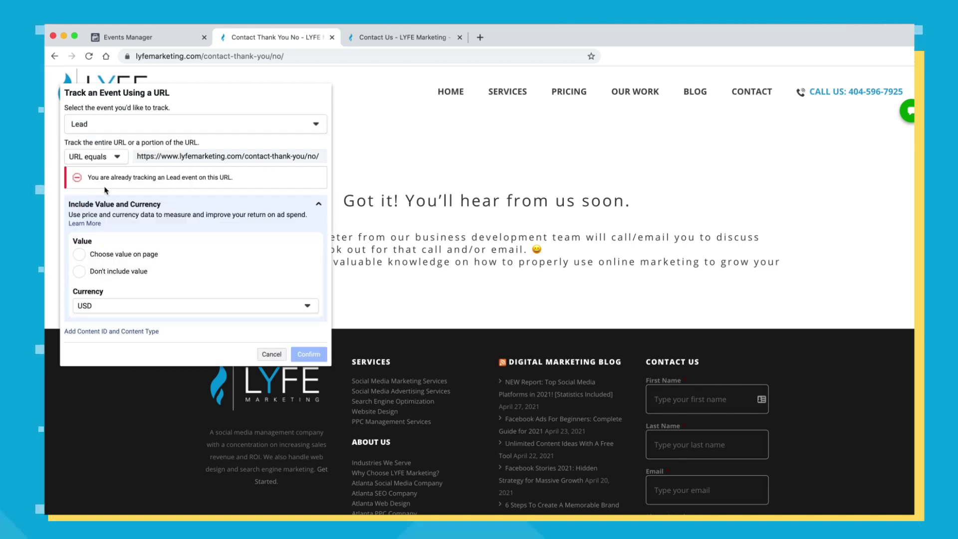
# Try Don't include value, Complete Registration and exact URL matching, then discard the URL event.
pyautogui.click(79, 272)
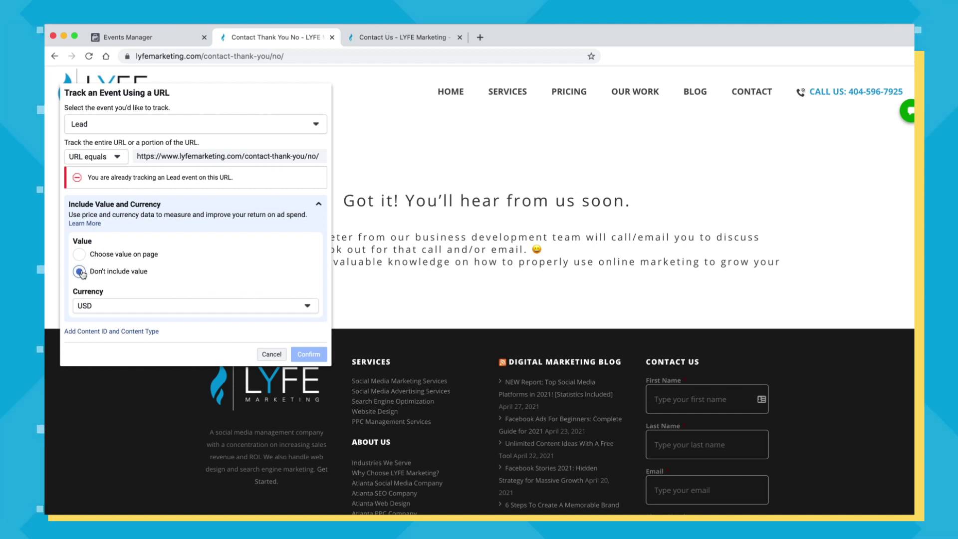
pyautogui.scroll(-3, 242, 259)
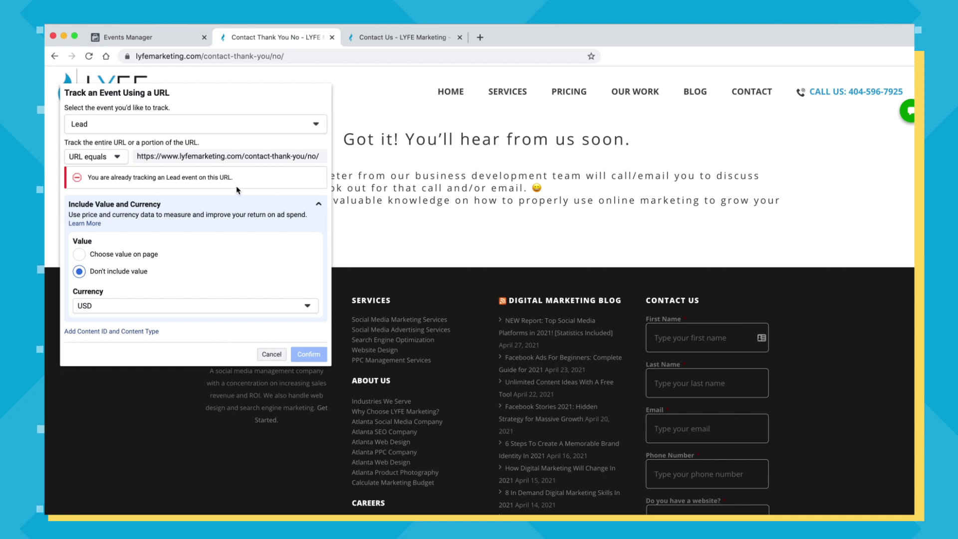
pyautogui.click(110, 125)
pyautogui.scroll(-4, 100, 175)
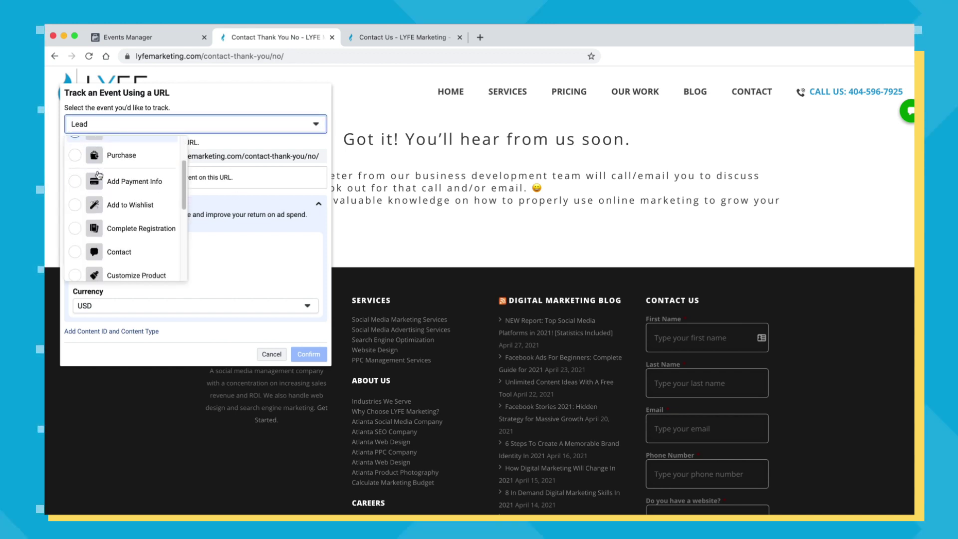
pyautogui.click(75, 183)
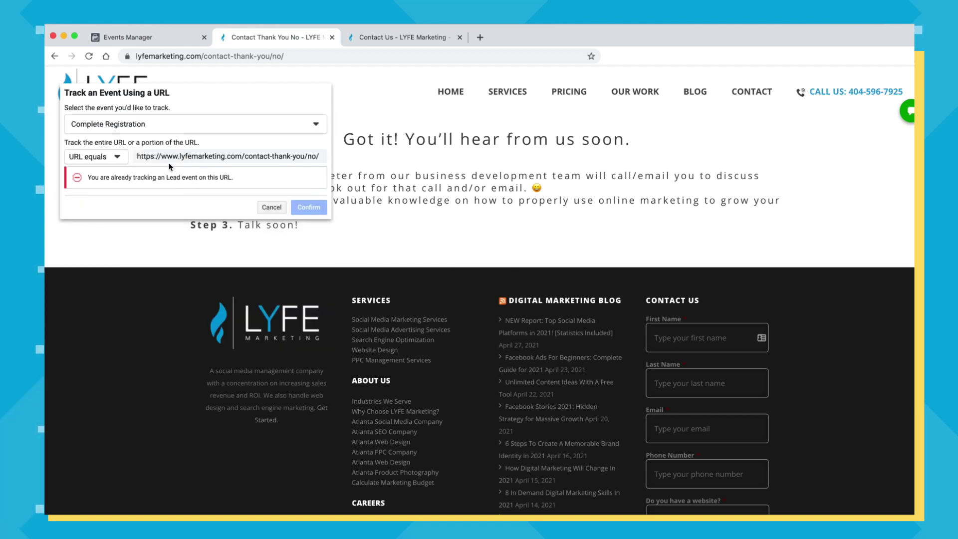
pyautogui.click(117, 157)
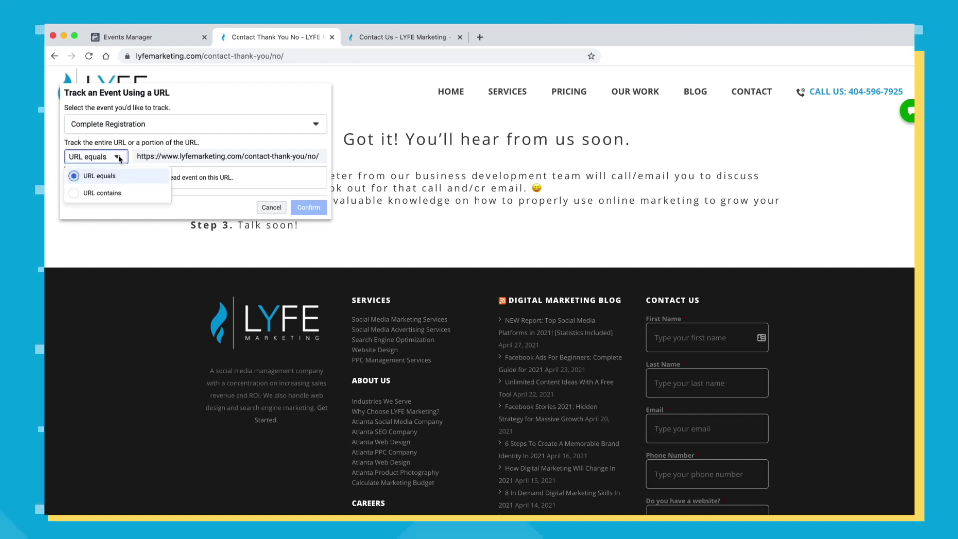
pyautogui.click(116, 156)
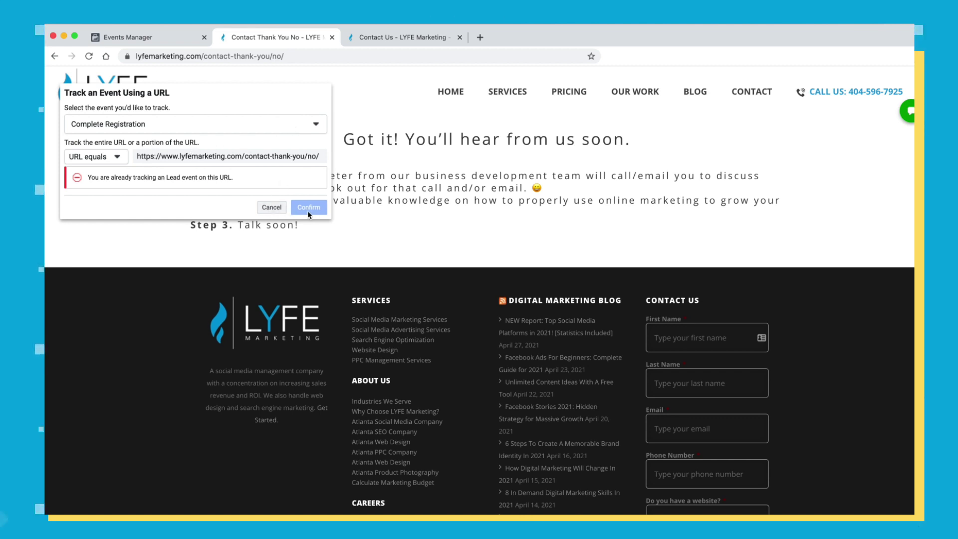
pyautogui.click(272, 207)
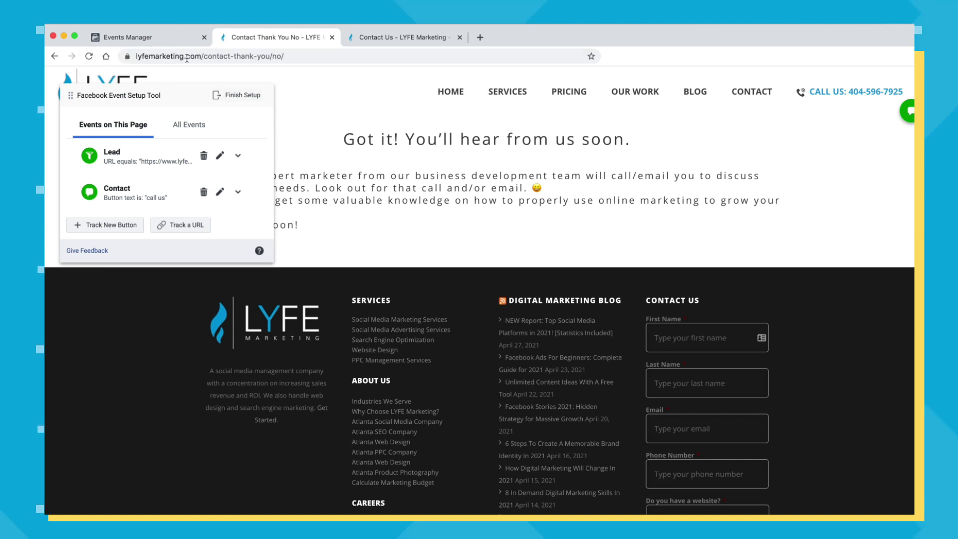
# Show the LYFE Marketing Ad Pixel's last 7 days: PageView 45.4K, Lead 249, Contact 87.
pyautogui.click(162, 39)
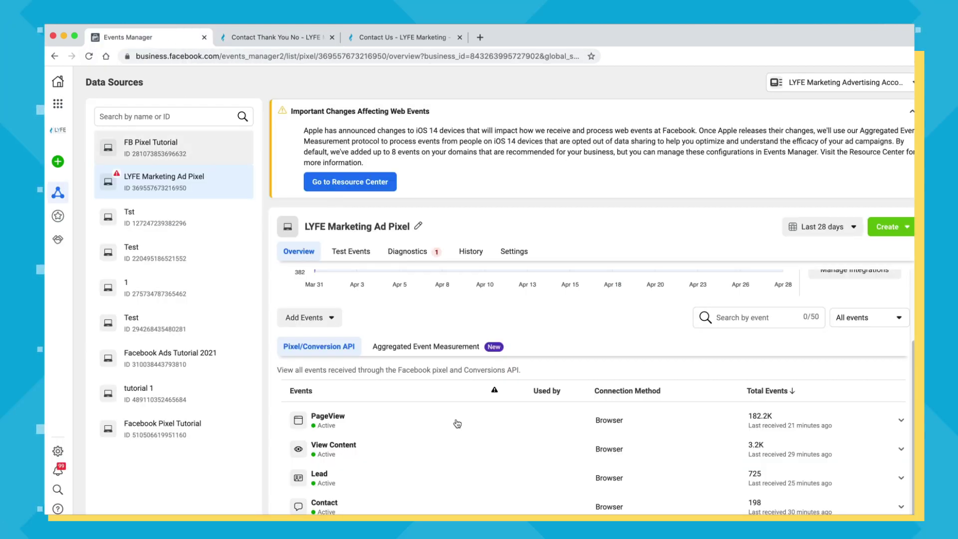
pyautogui.click(821, 227)
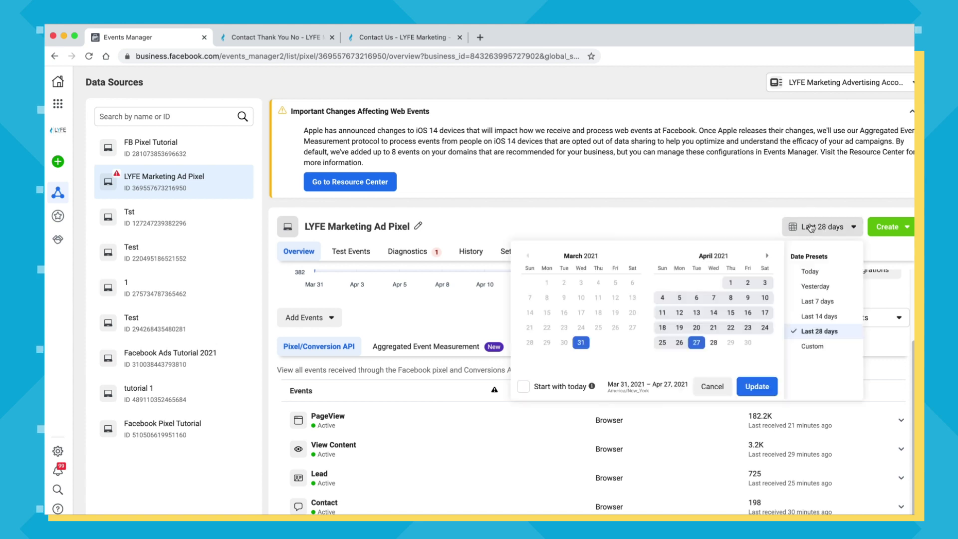
pyautogui.click(816, 302)
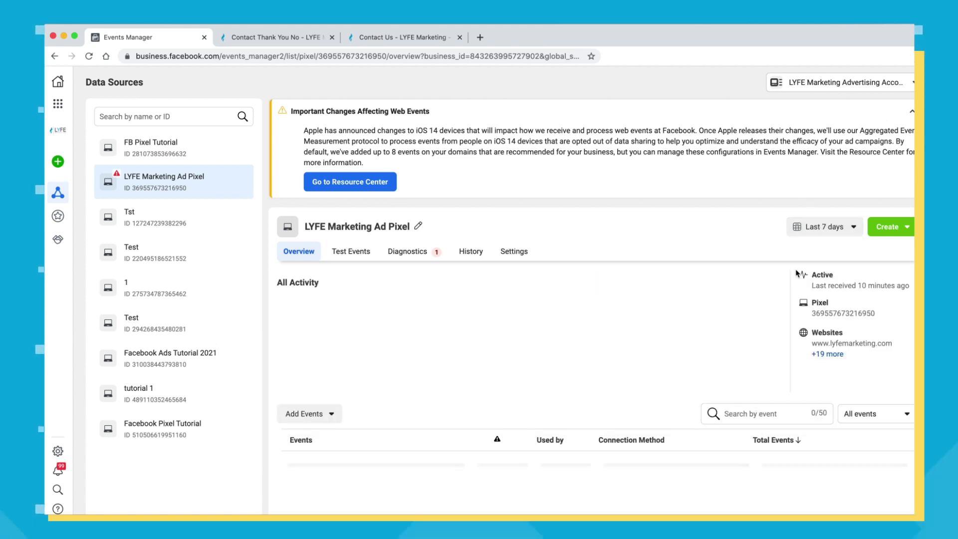
pyautogui.scroll(-3, 796, 273)
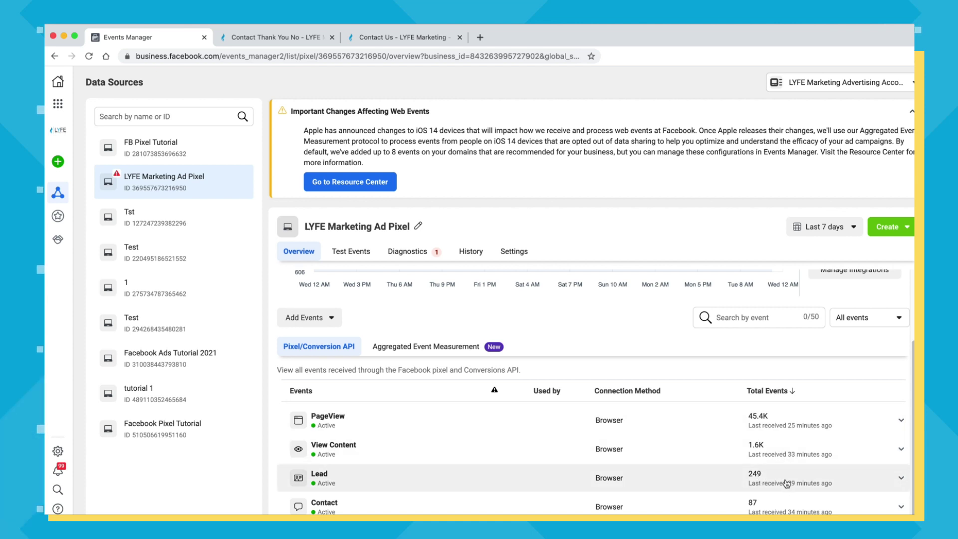